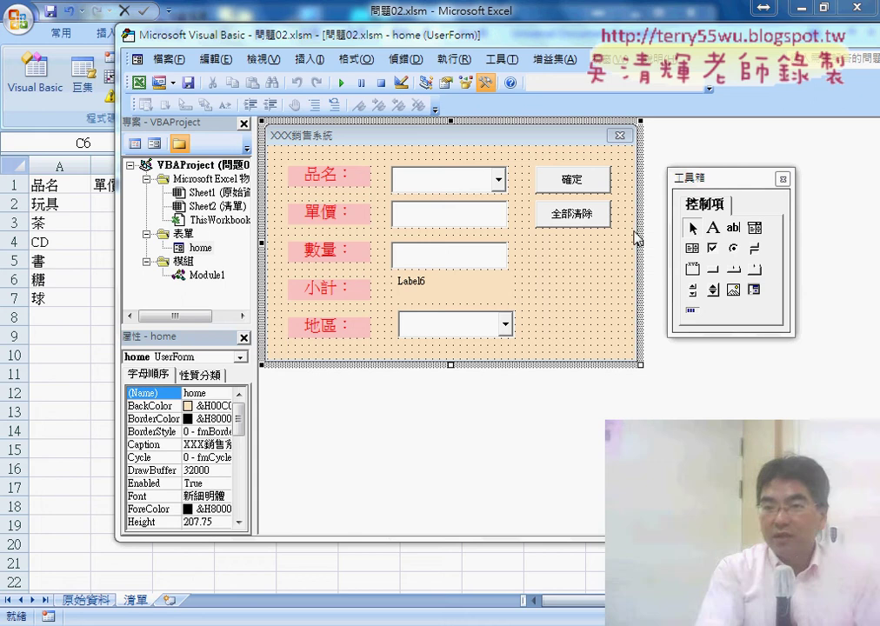
Check the product name, unit price and quantity controls, then run the XXX銷售系統 form.
left_click(446, 184)
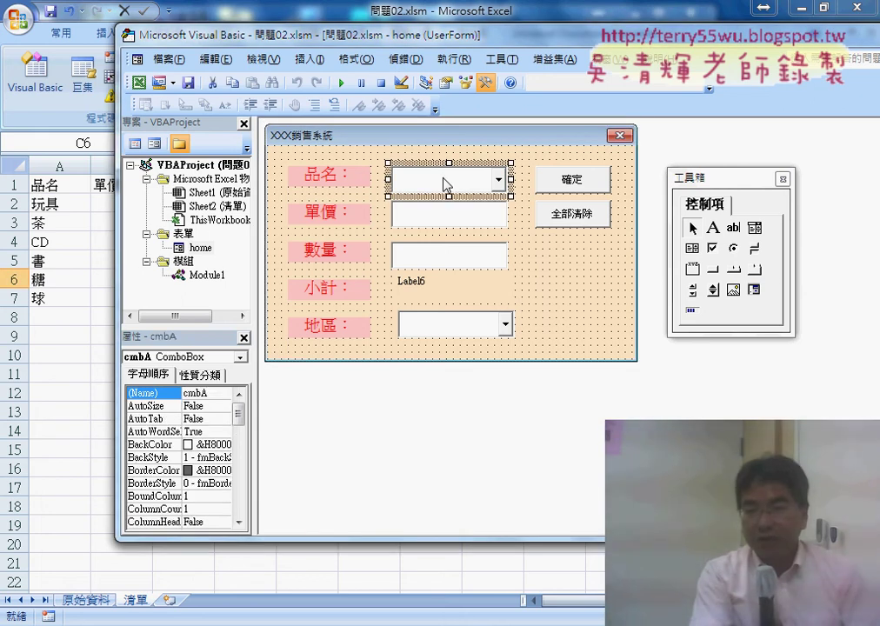
left_click(446, 219)
left_click(445, 257)
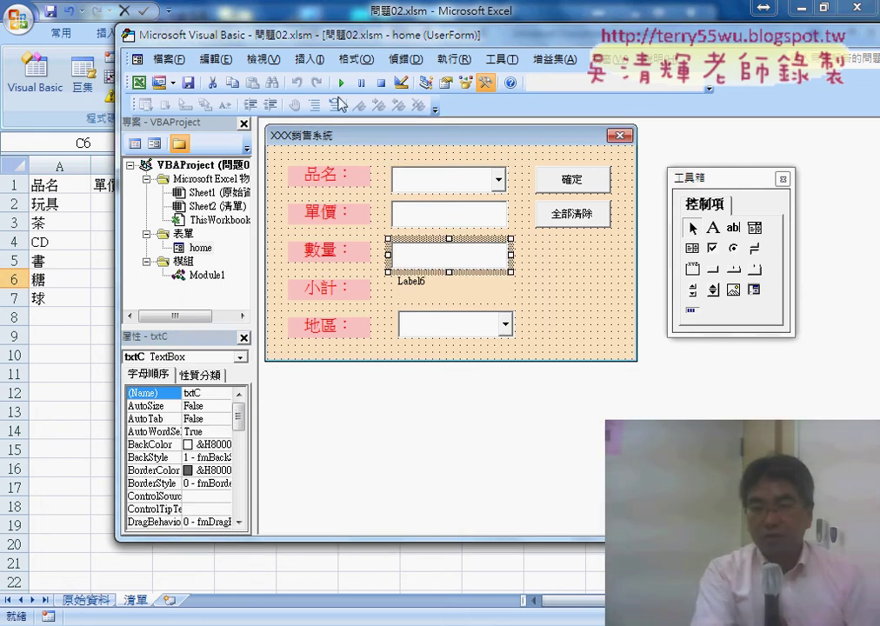
left_click(467, 188)
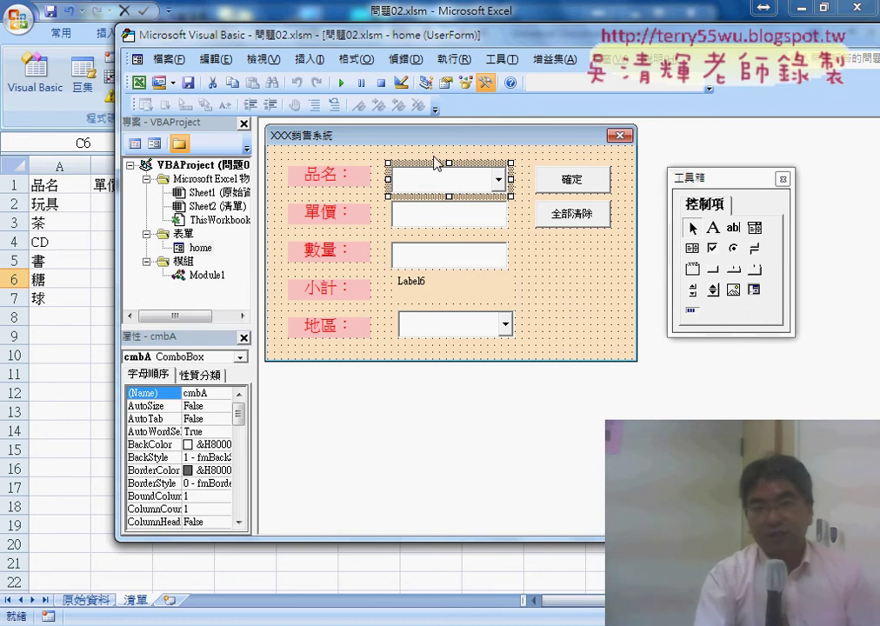
left_click(341, 83)
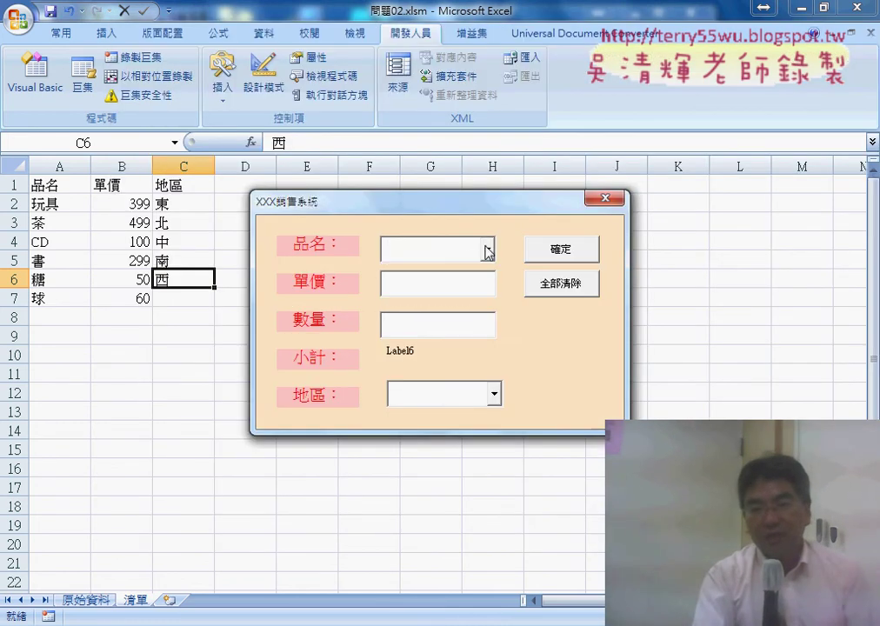
Browse the product name and region dropdown lists on the running form.
left_click(488, 252)
left_click(494, 395)
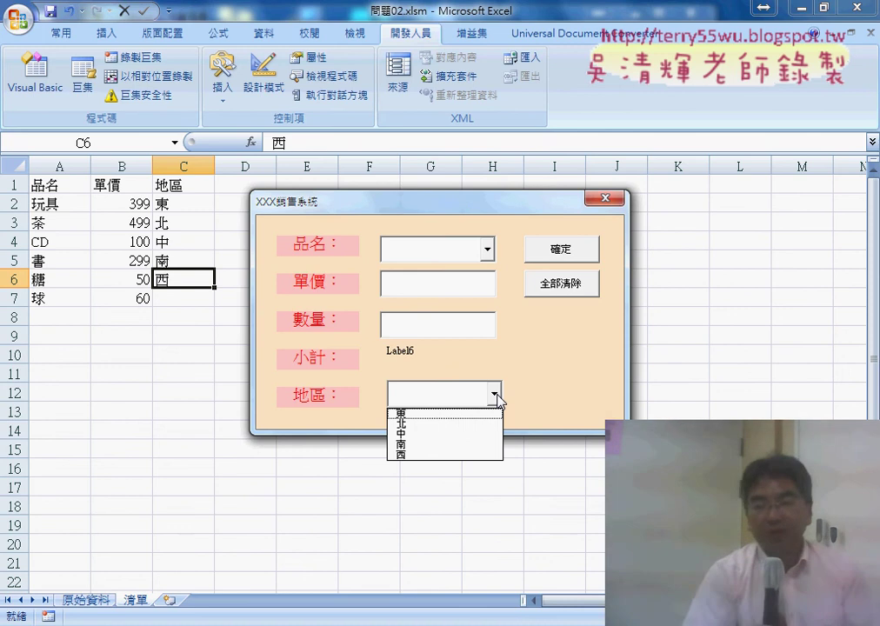
left_click(523, 339)
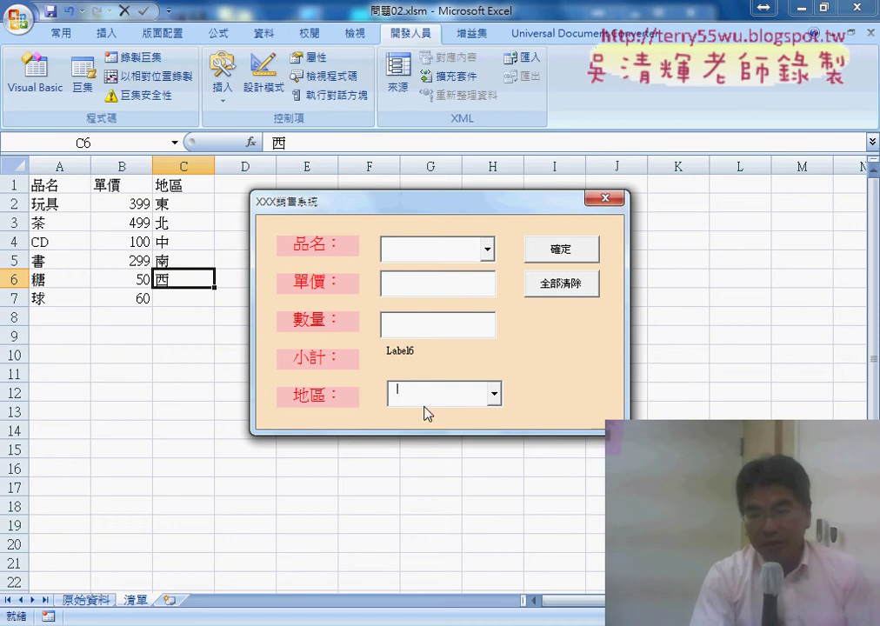
Pick 玩具 as the product, confirm the unit price stays empty, and move the form aside.
left_click(489, 251)
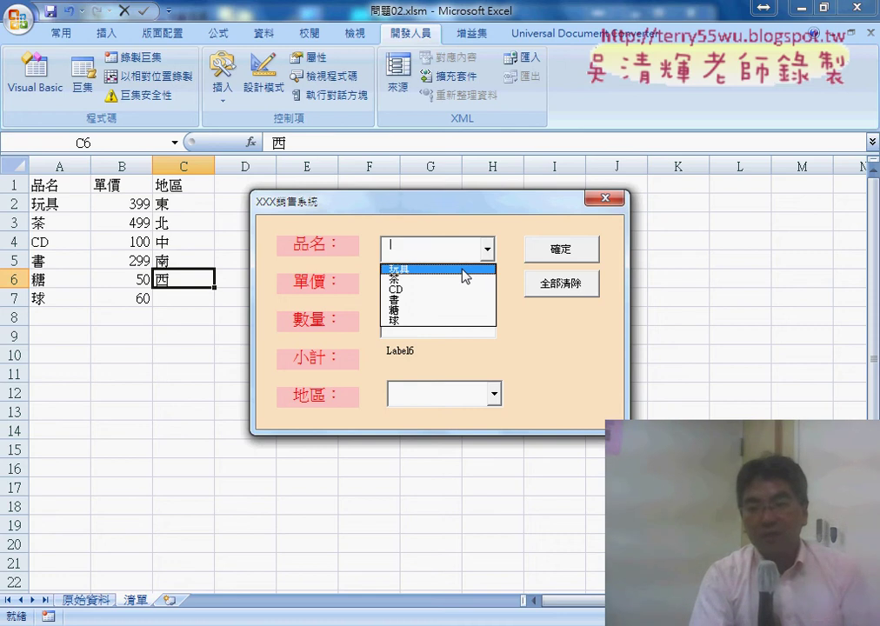
left_click(464, 275)
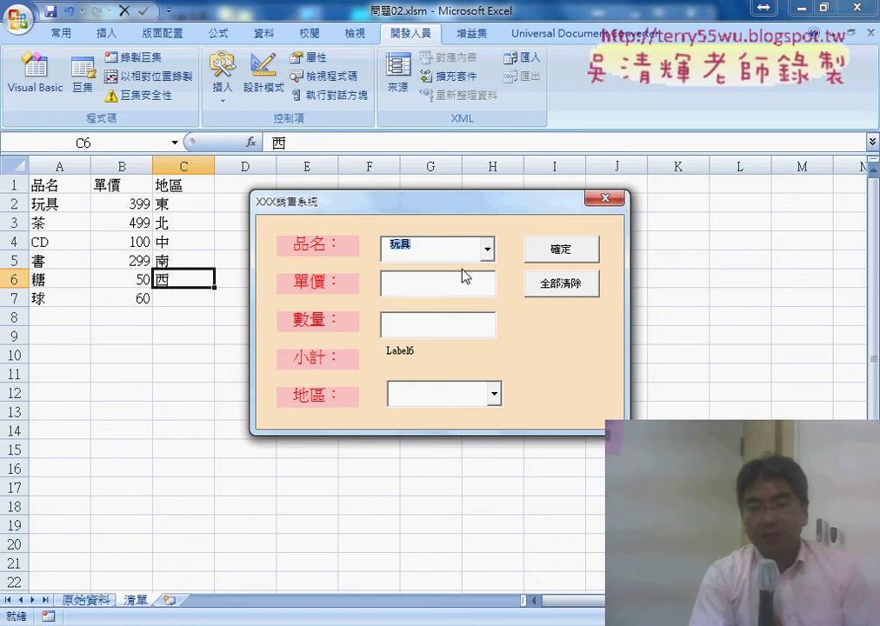
left_click(463, 278)
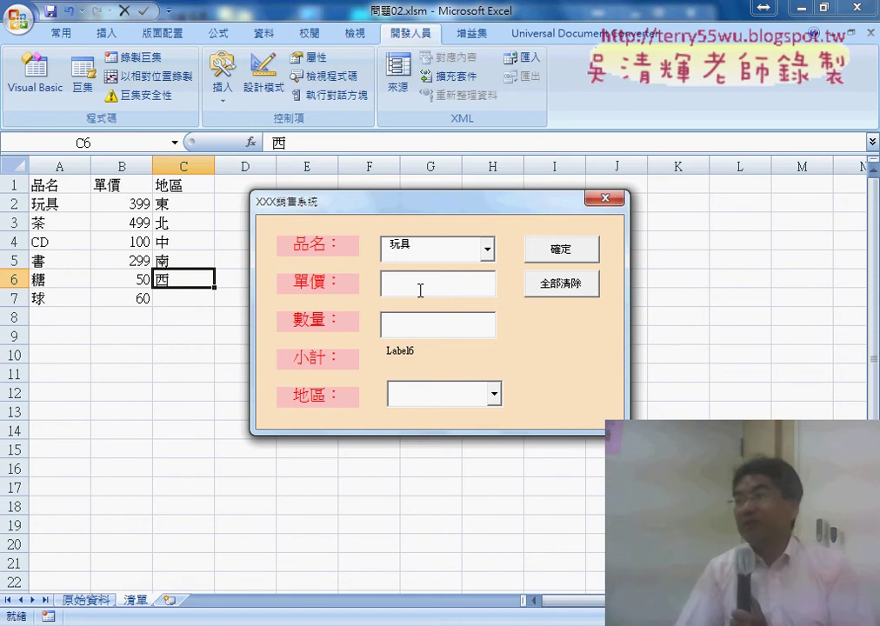
left_click(490, 252)
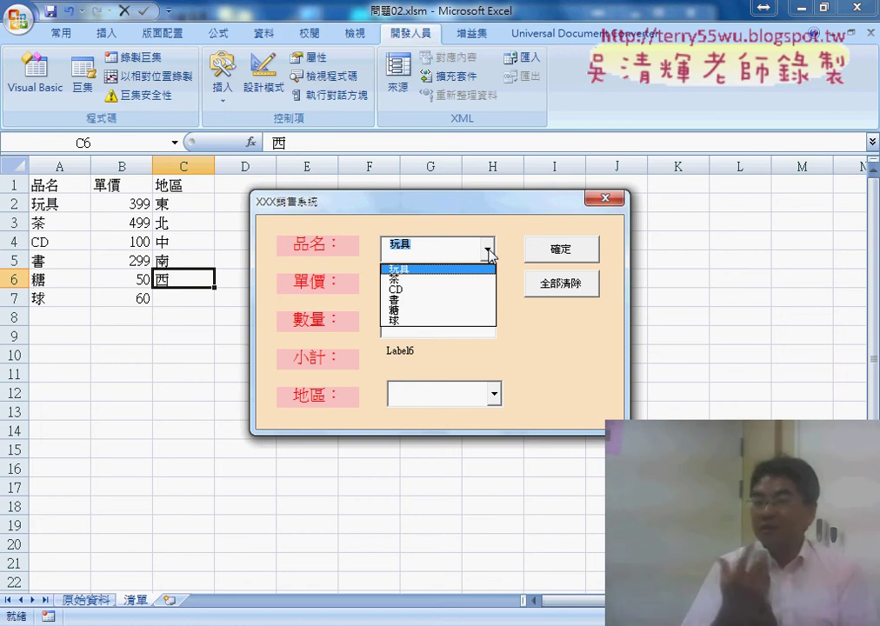
left_click(488, 253)
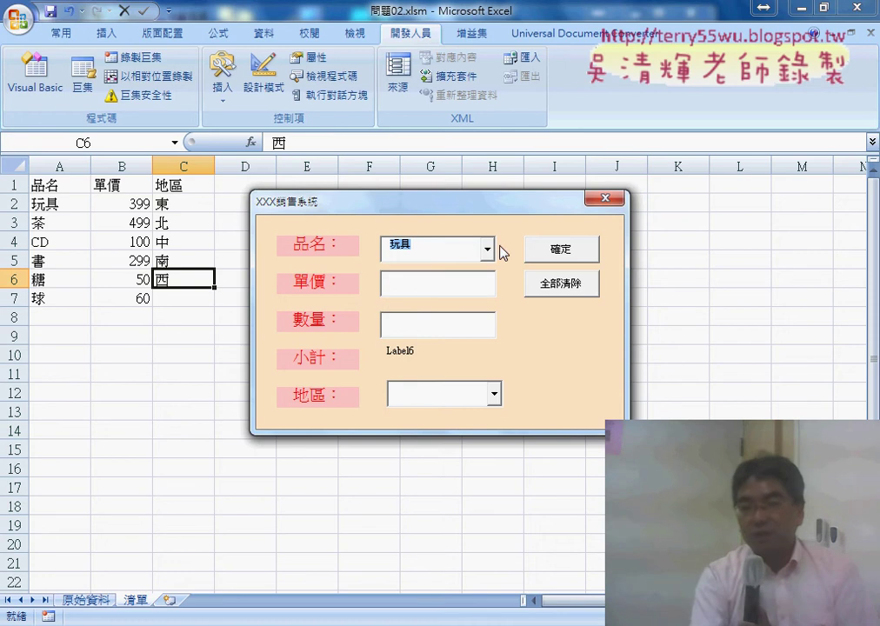
left_click_drag(357, 202, 404, 179)
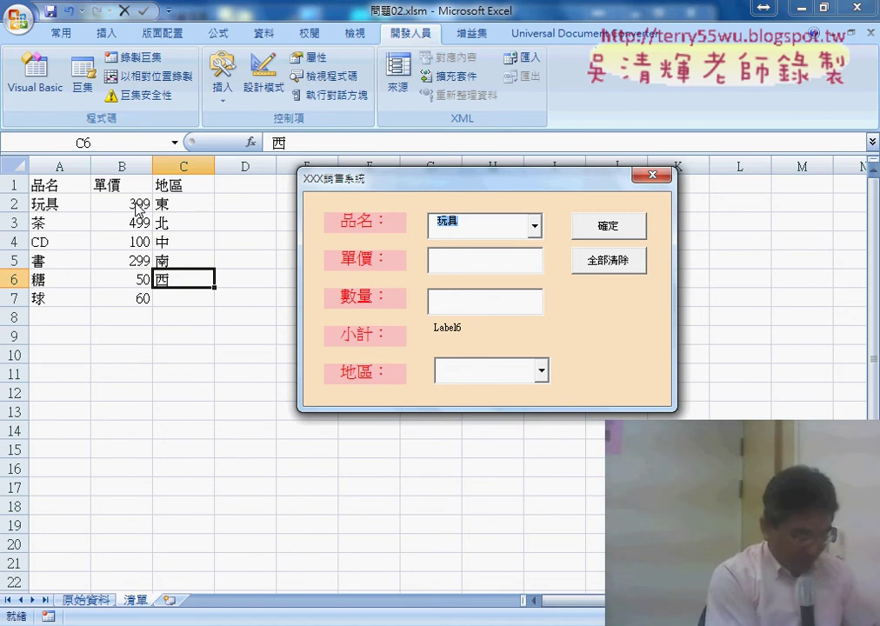
Annotate the 399 price on the 清單 sheet against the empty unit price box, then clear the ink.
mouse_move(147, 193)
left_mouse_down()
mouse_move(198, 225)
mouse_move(427, 259)
left_mouse_up()
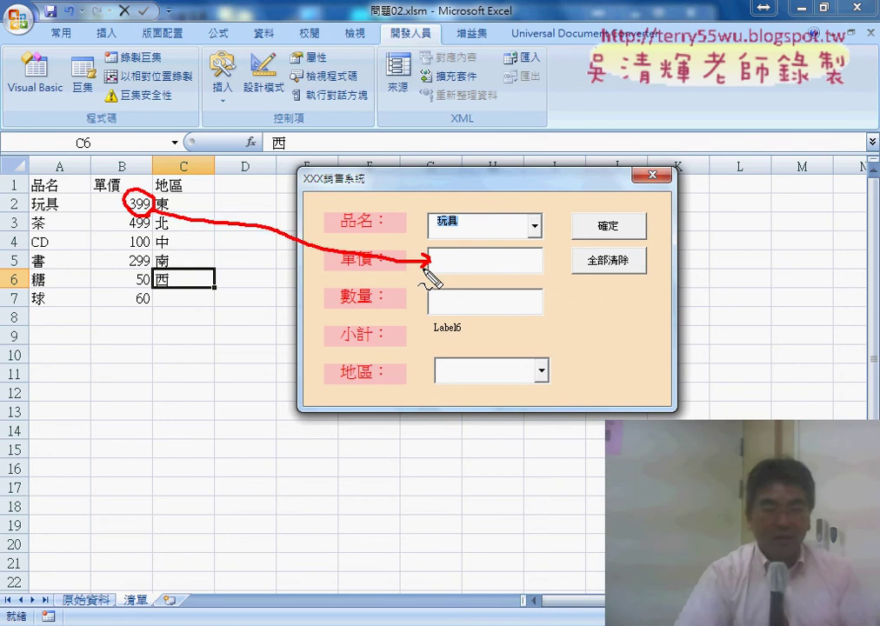
key("Escape")
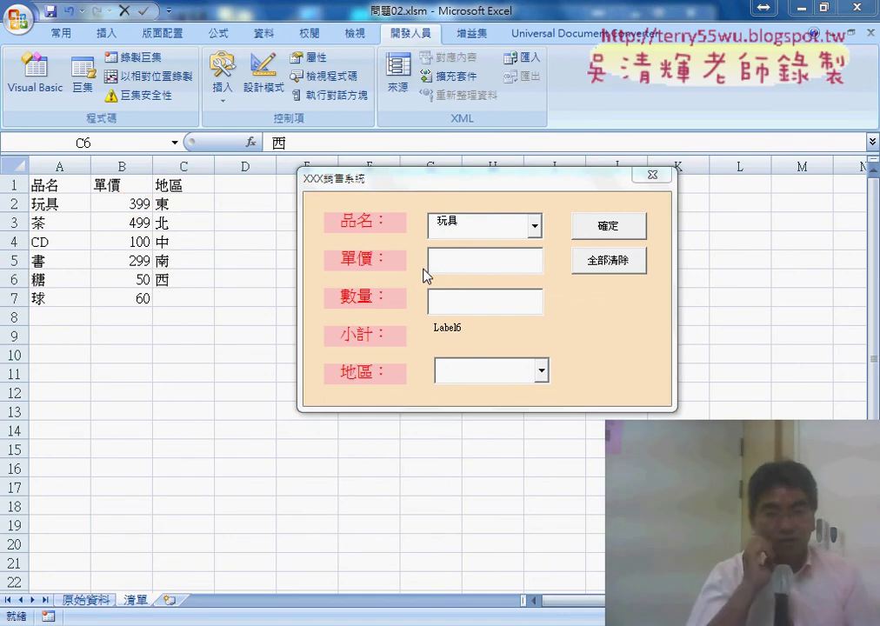
Close the running sales form and return to the home form's design.
left_click(652, 174)
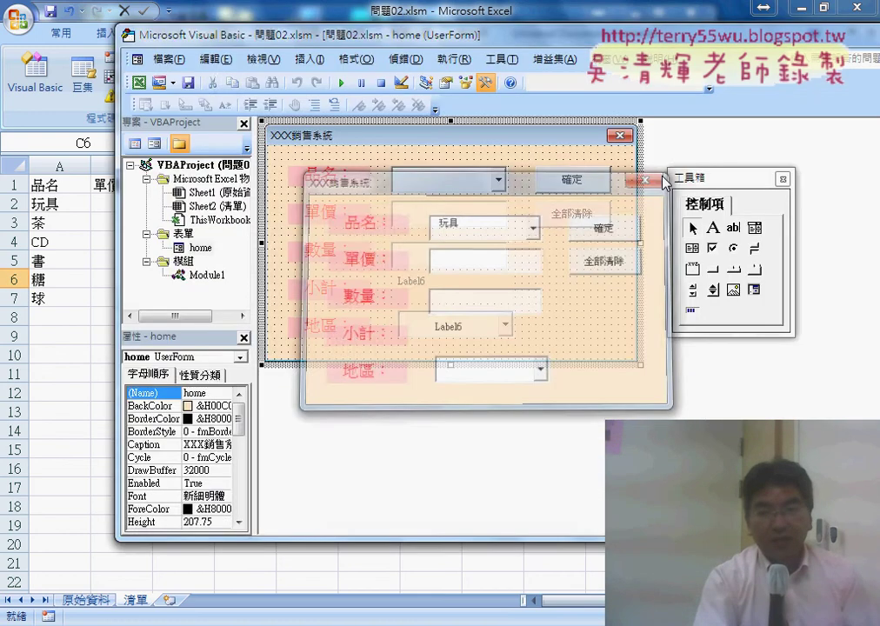
double_click(477, 186)
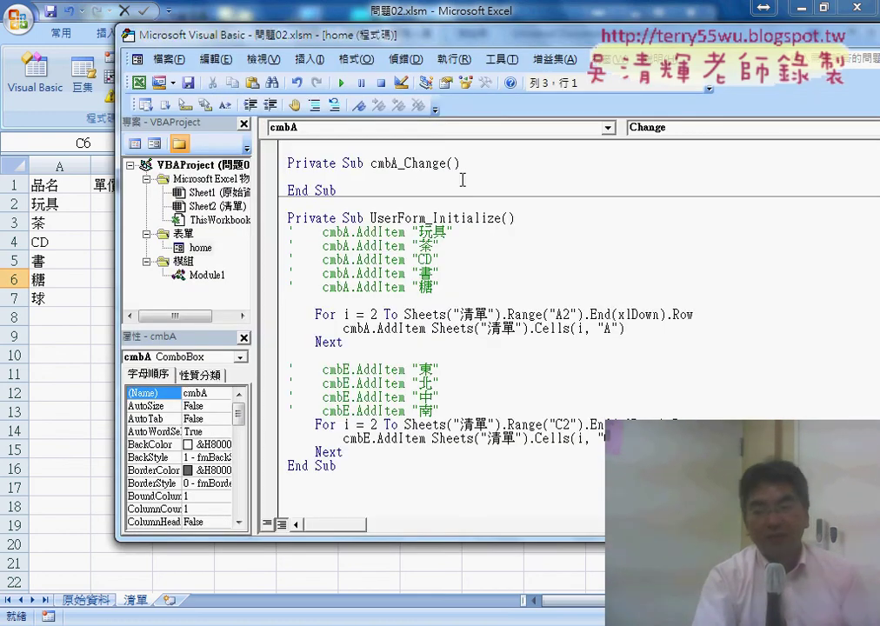
double_click(199, 249)
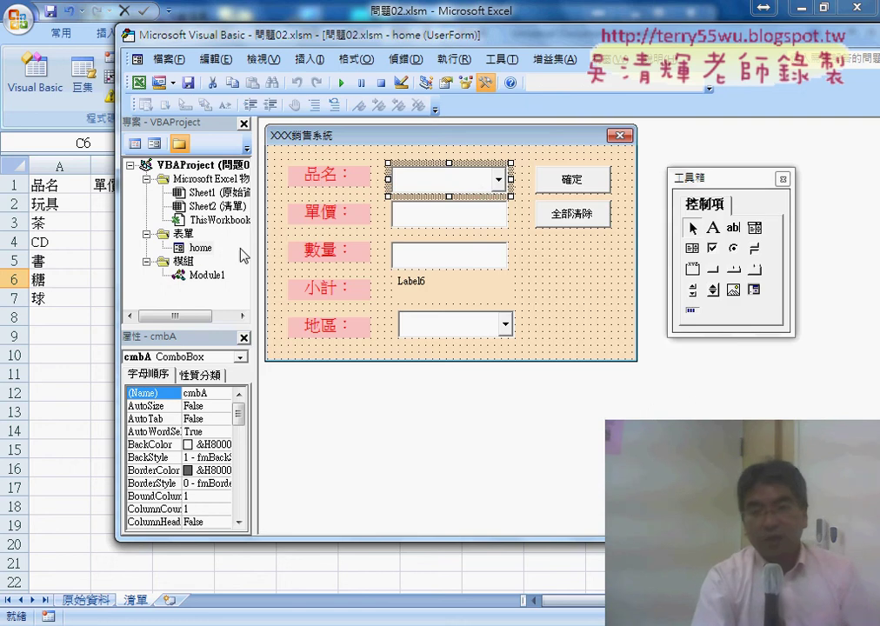
Create an empty cmbA_Change procedure and move the code window to reveal the product sheet.
double_click(448, 185)
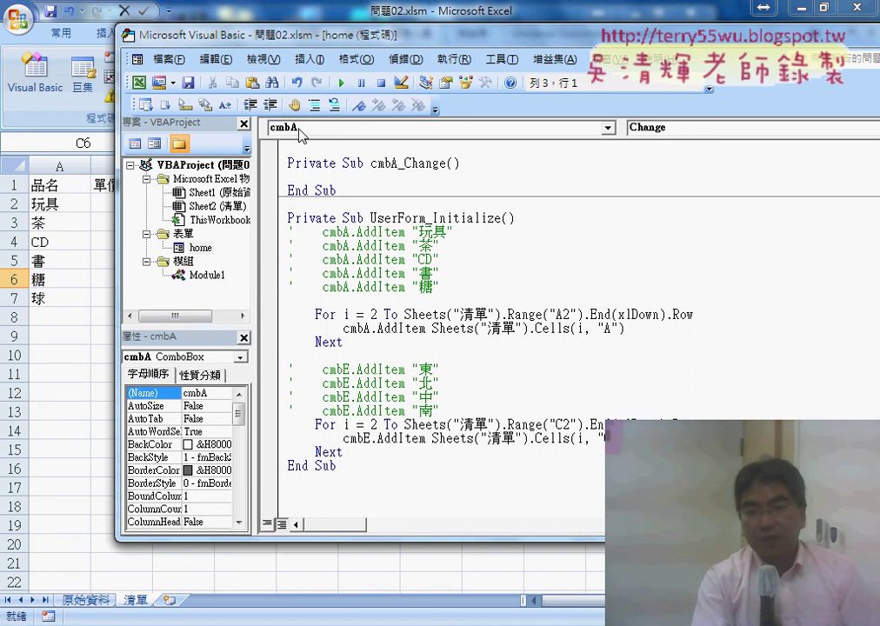
left_click(667, 131)
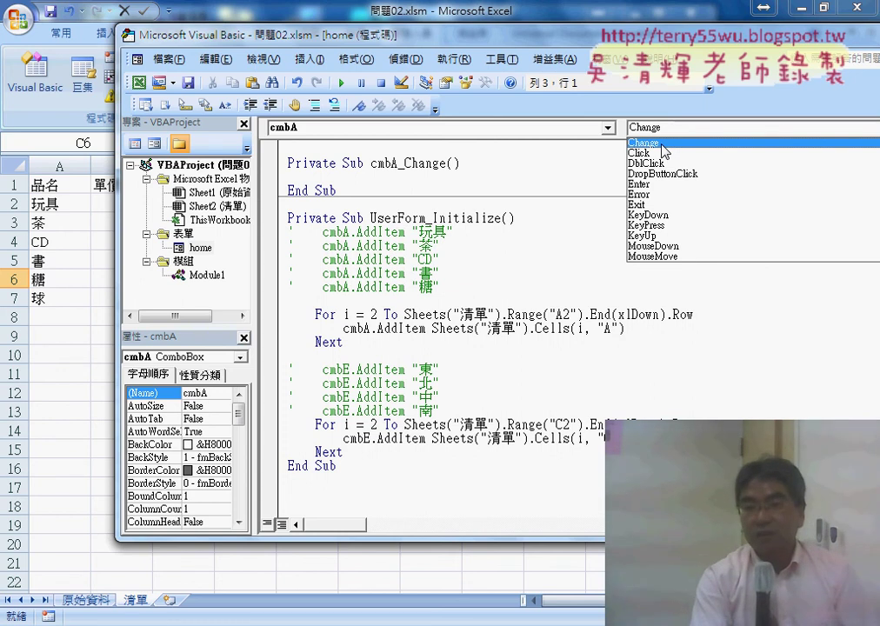
left_click(659, 143)
left_click_drag(405, 164, 447, 164)
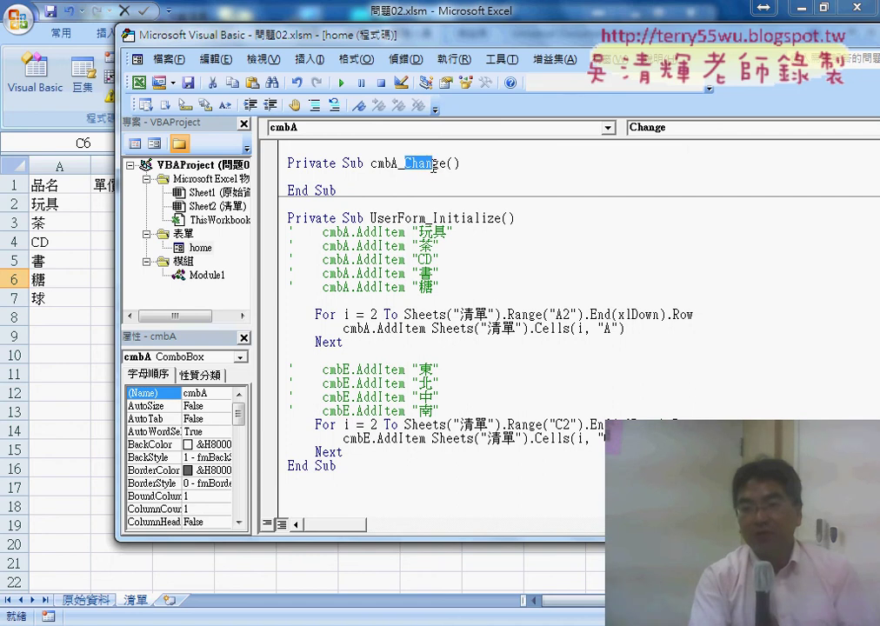
left_click(323, 178)
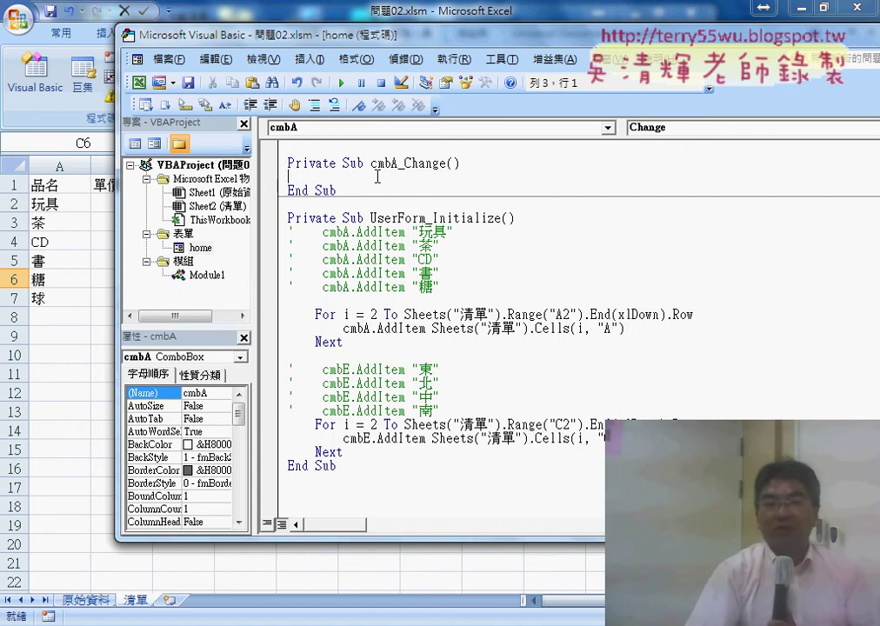
left_click_drag(386, 41, 507, 50)
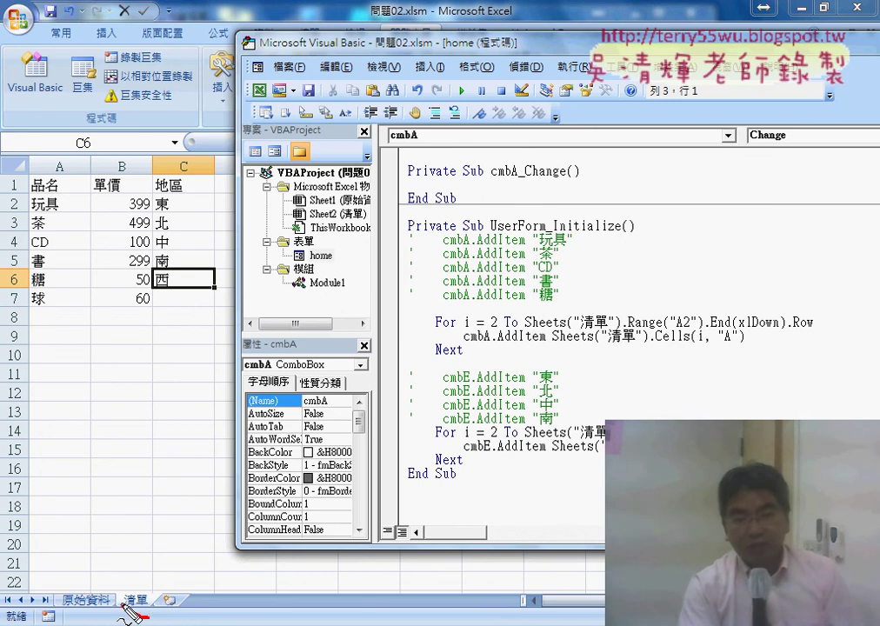
left_click_drag(128, 614, 150, 586)
left_click_drag(25, 196, 22, 200)
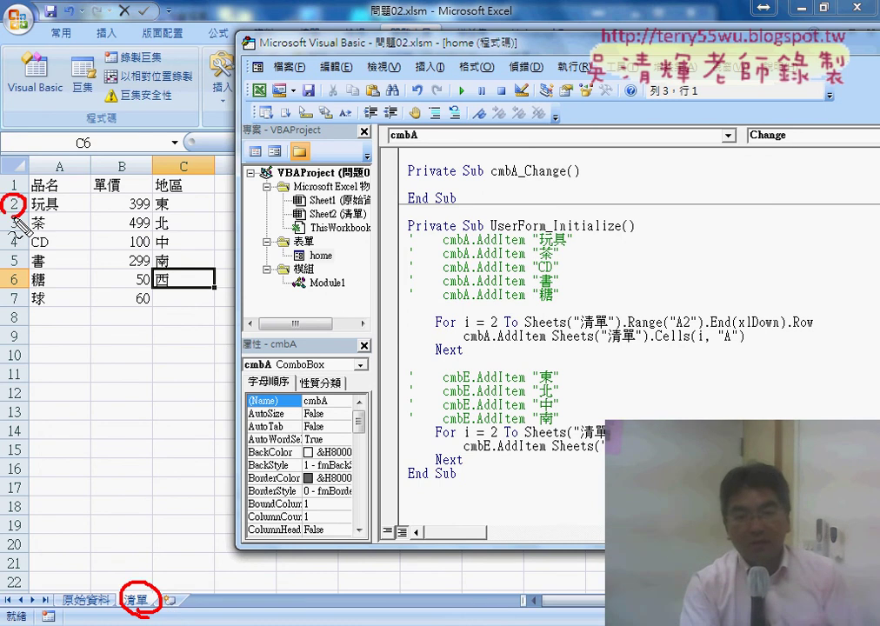
mouse_move(18, 287)
left_mouse_down()
mouse_move(24, 293)
mouse_move(13, 311)
left_mouse_up()
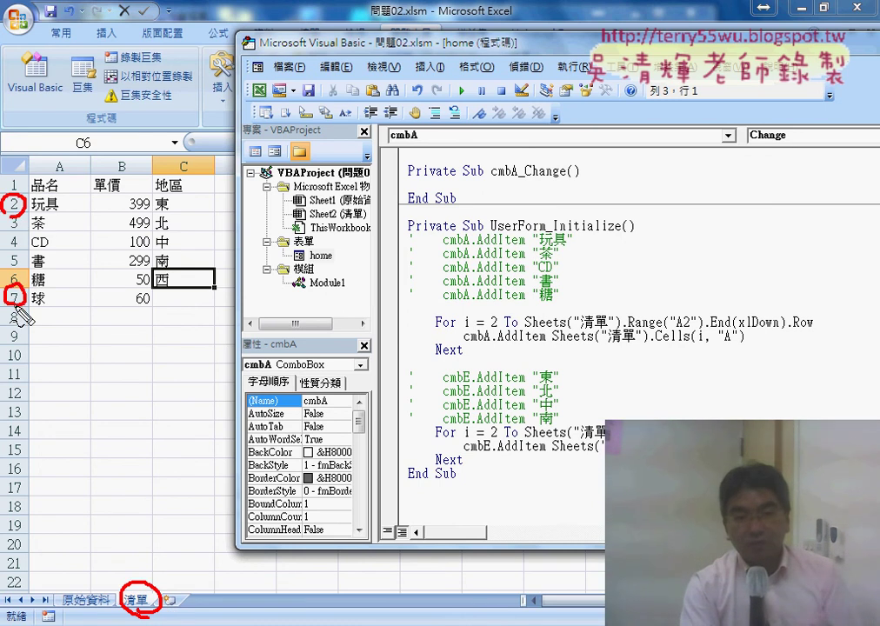
left_click_drag(33, 213, 61, 209)
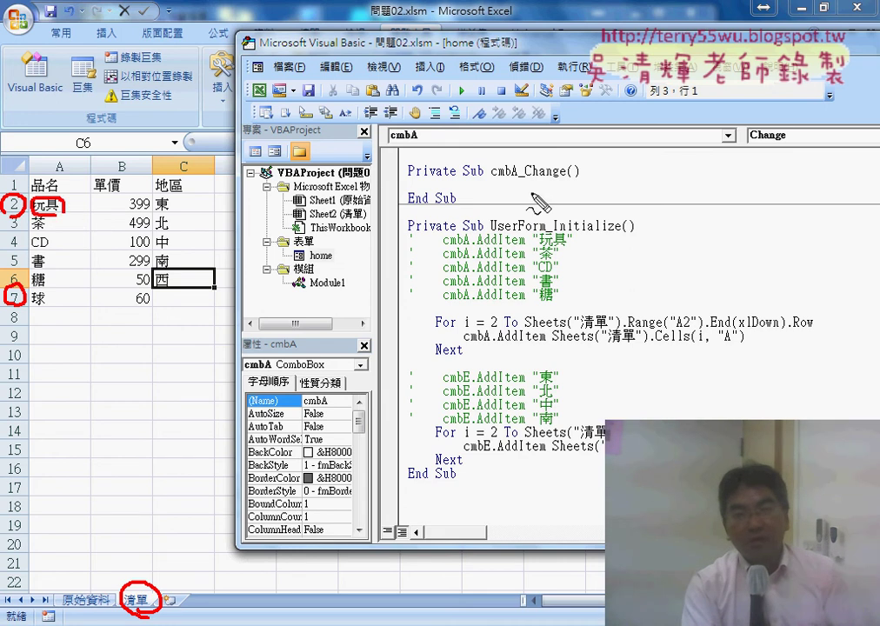
left_click_drag(497, 177, 520, 178)
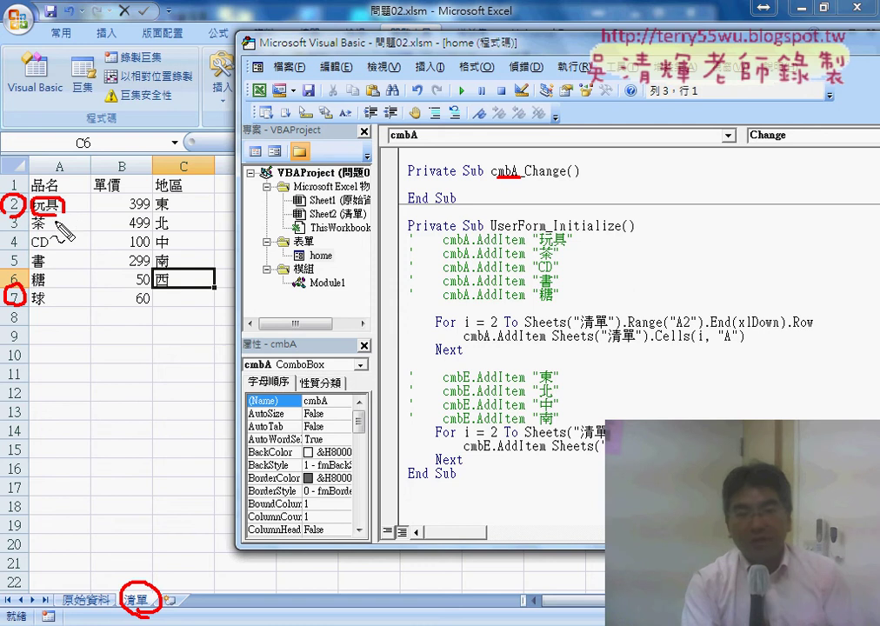
left_click_drag(131, 211, 135, 209)
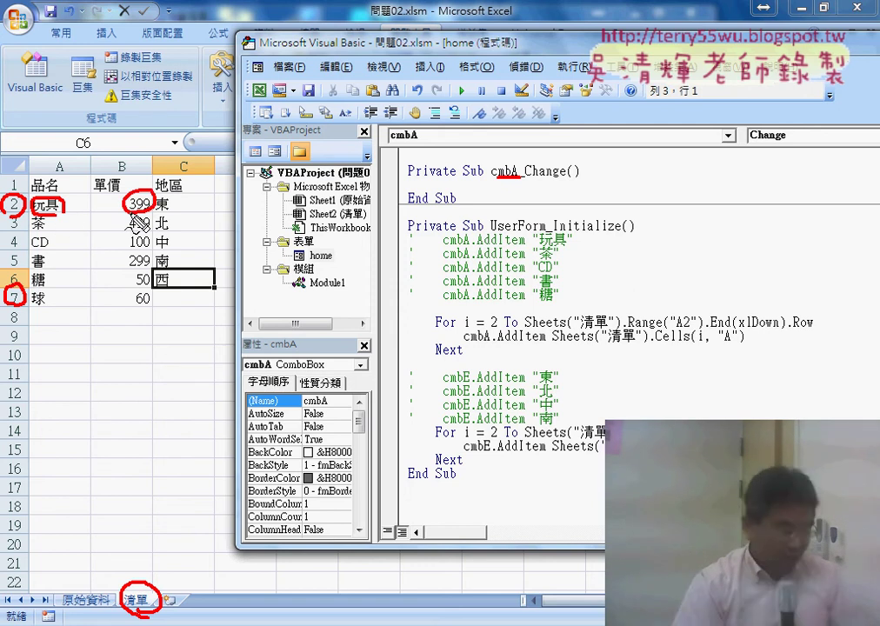
key("Escape")
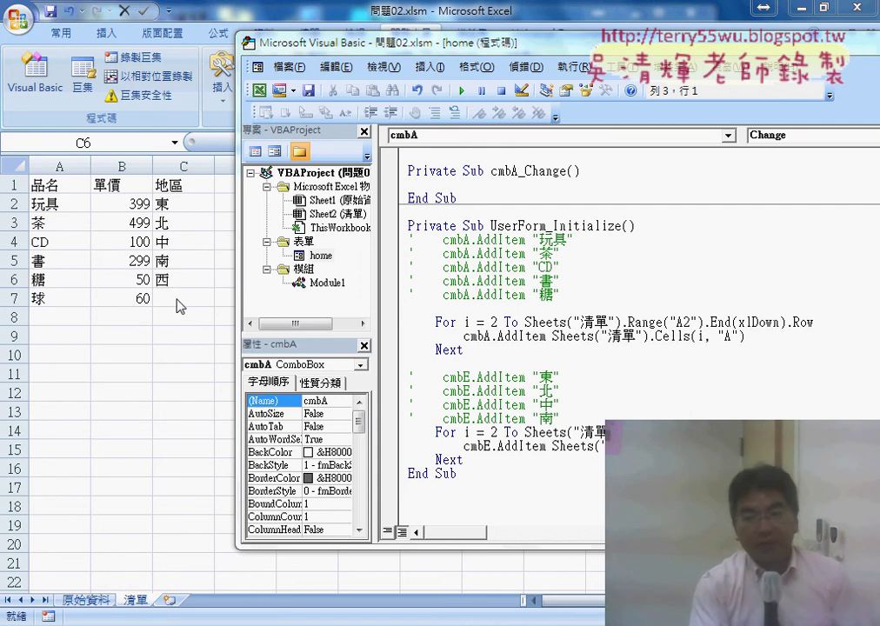
left_click_drag(476, 350, 410, 321)
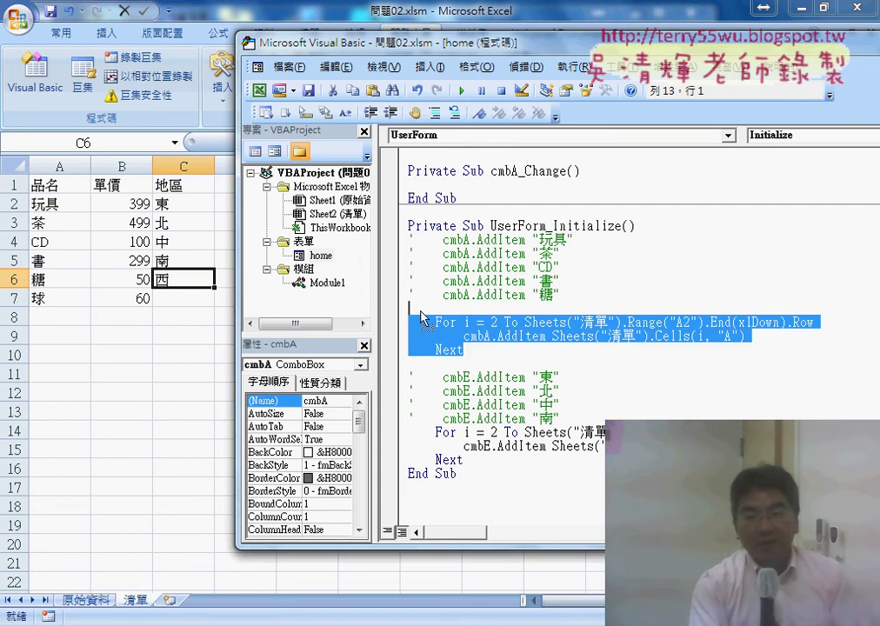
Paste the For loop over 清單 rows 2 to the last row into cmbA_Change.
key("ctrl+c")
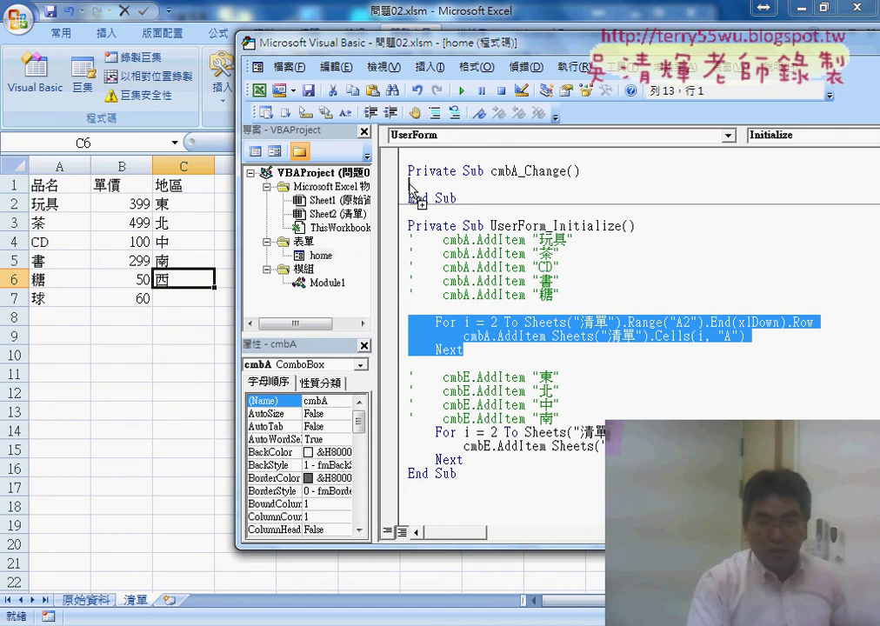
left_click(410, 185)
key("ctrl+v")
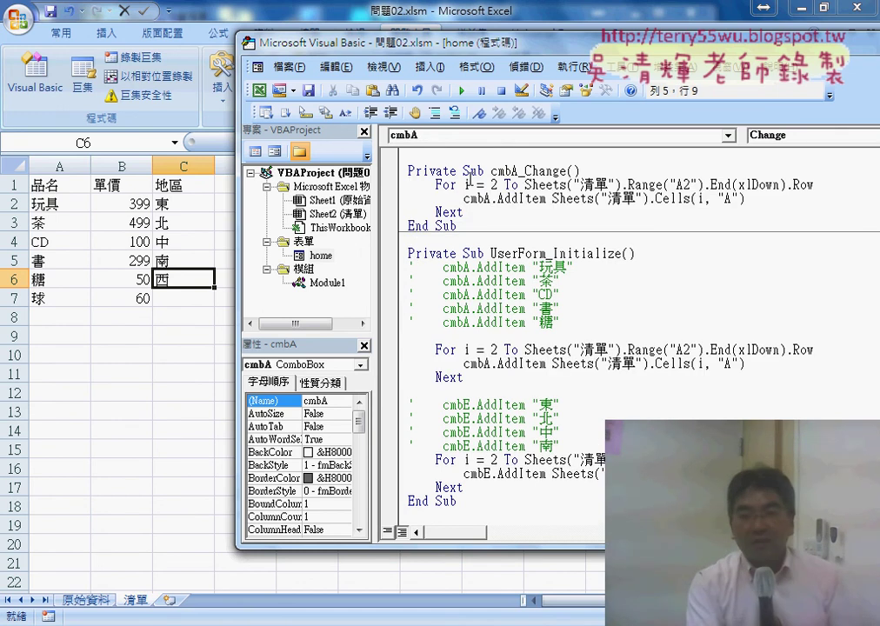
double_click(493, 184)
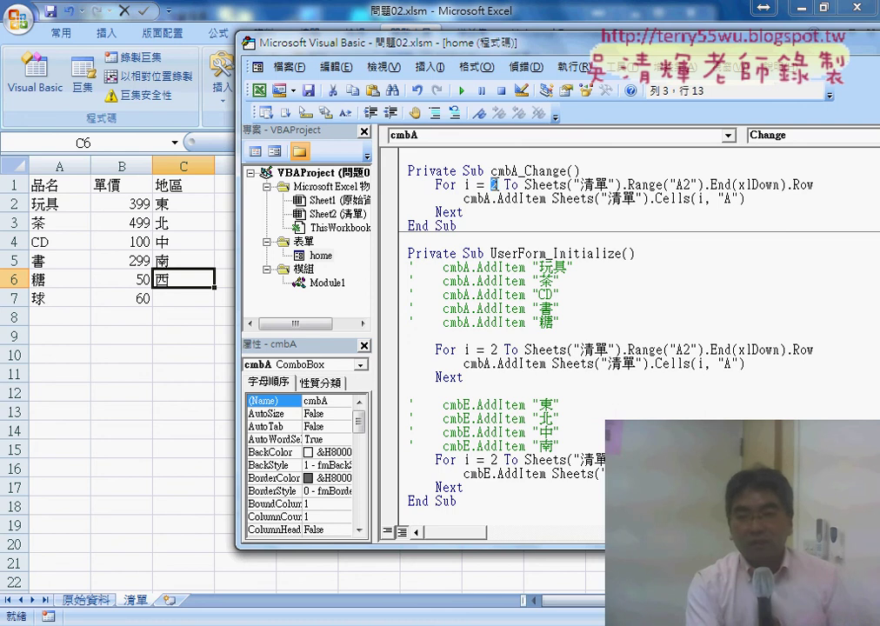
left_click(559, 184)
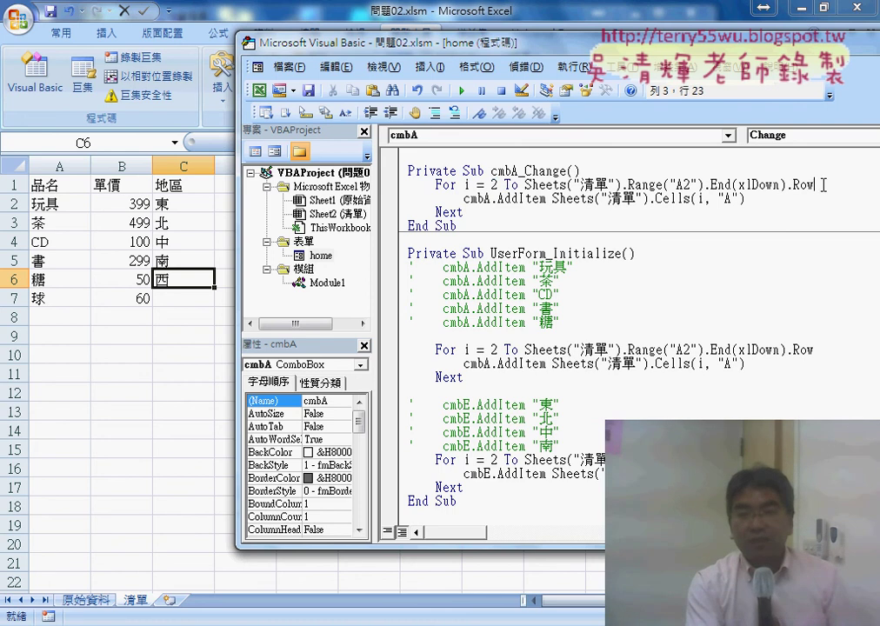
left_click_drag(823, 184, 526, 185)
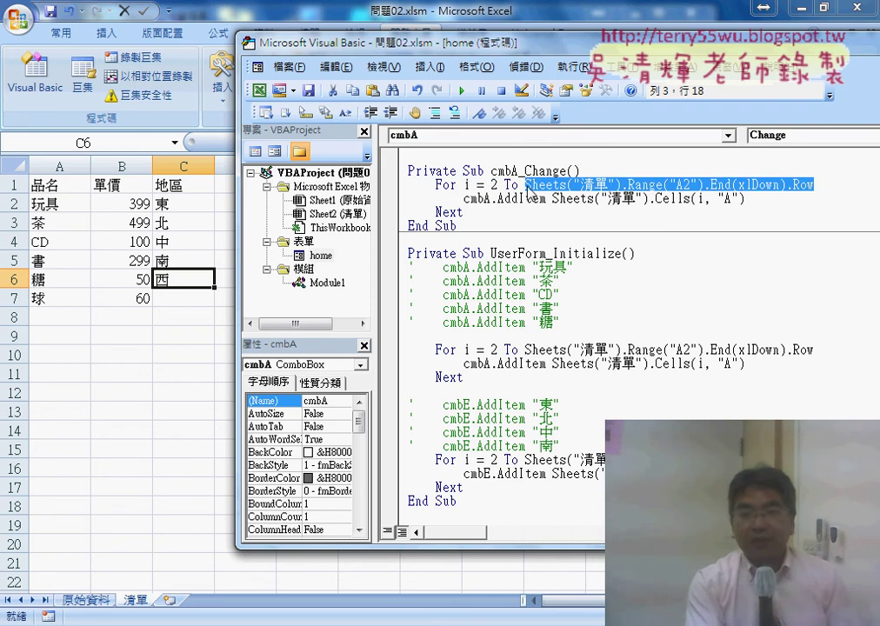
left_click_drag(466, 198, 749, 200)
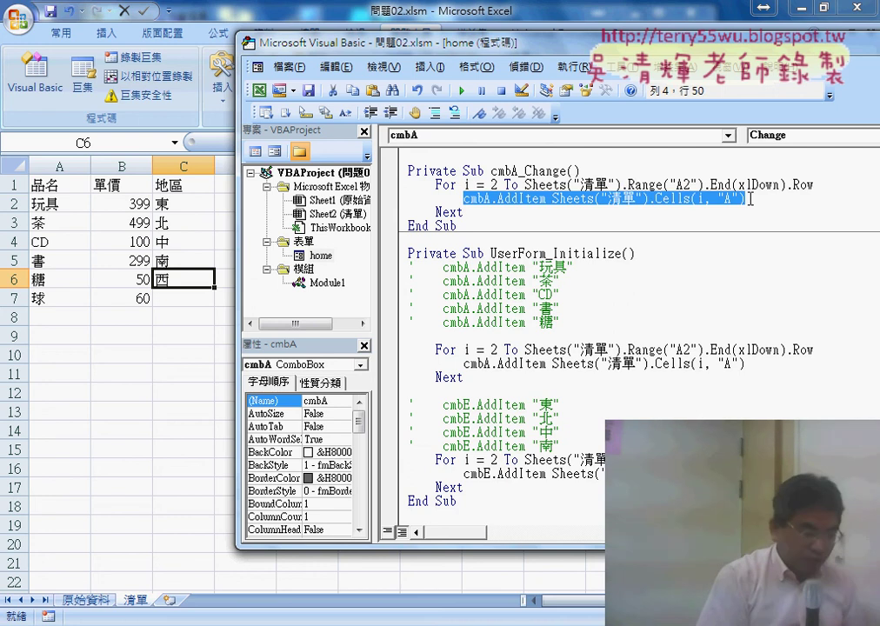
Replace the AddItem line with If cmbA.Text = Cells(i, "A") Then.
key("BackSpace")
type("if")
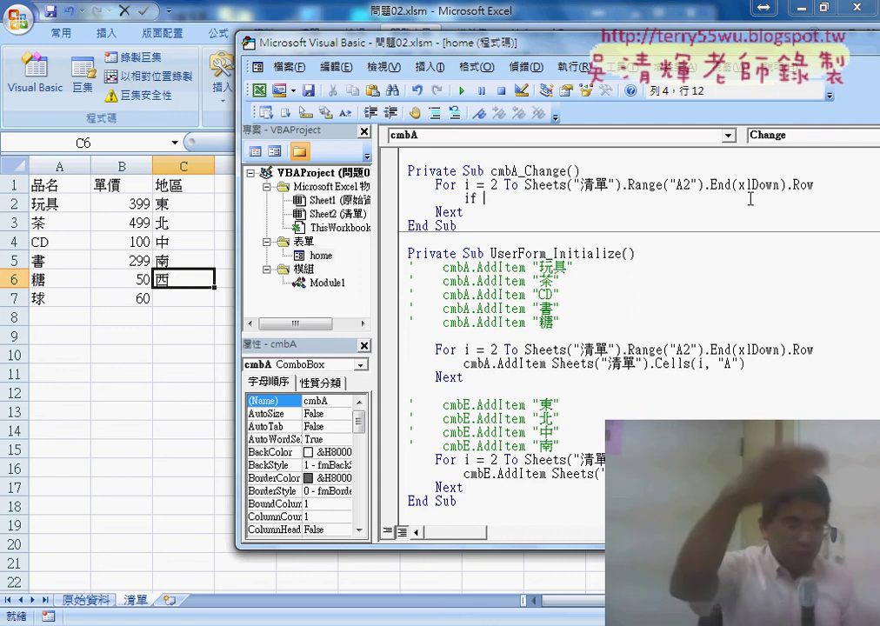
type("c")
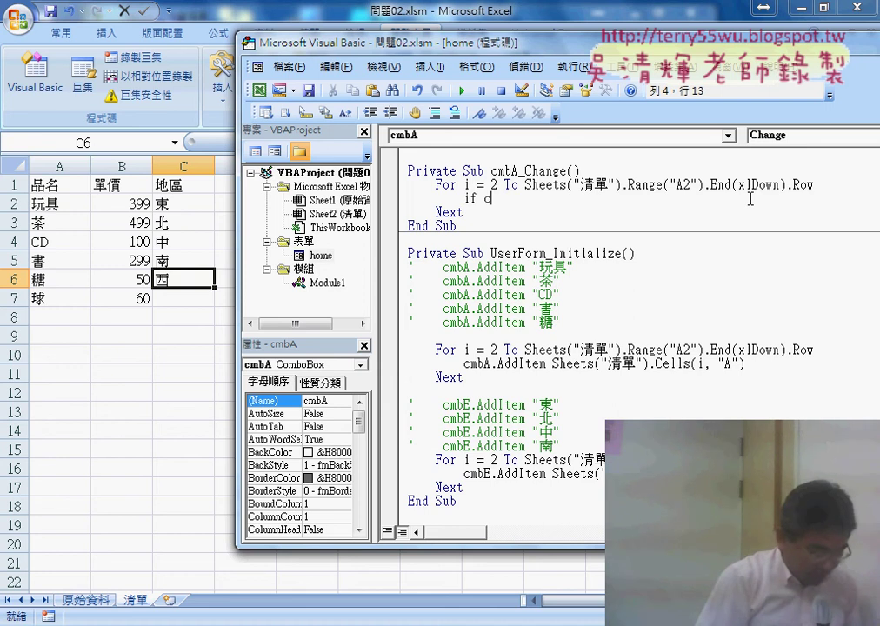
type("m")
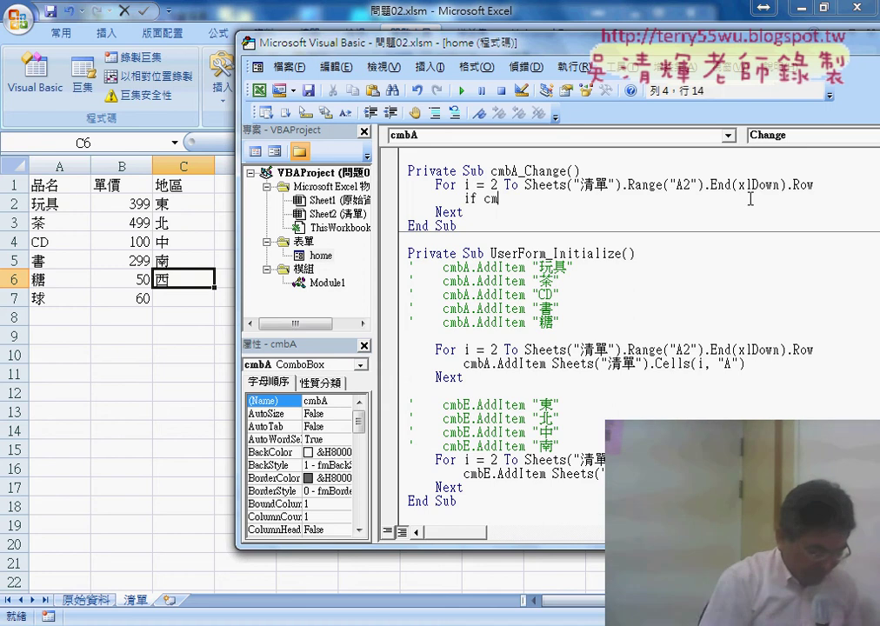
type("bA")
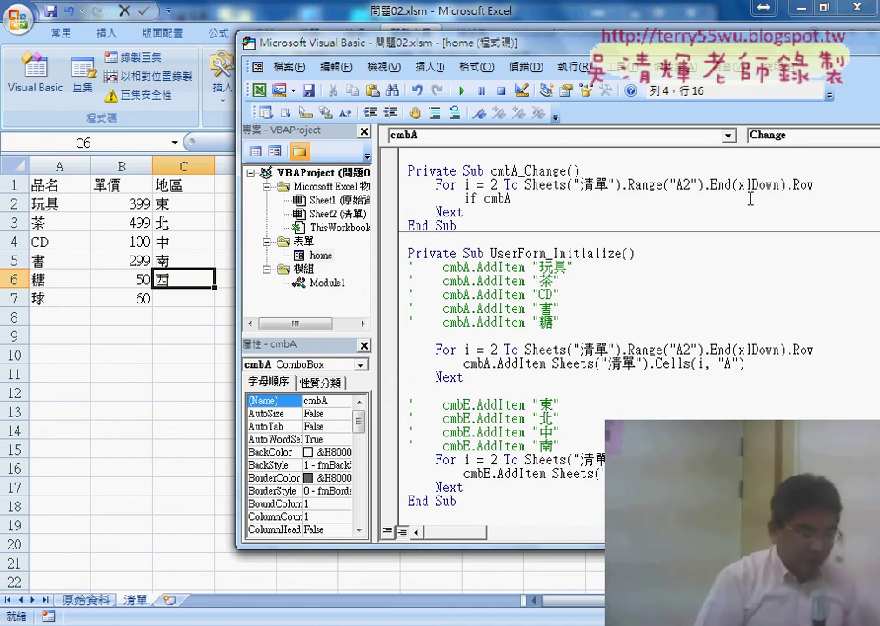
type(".te")
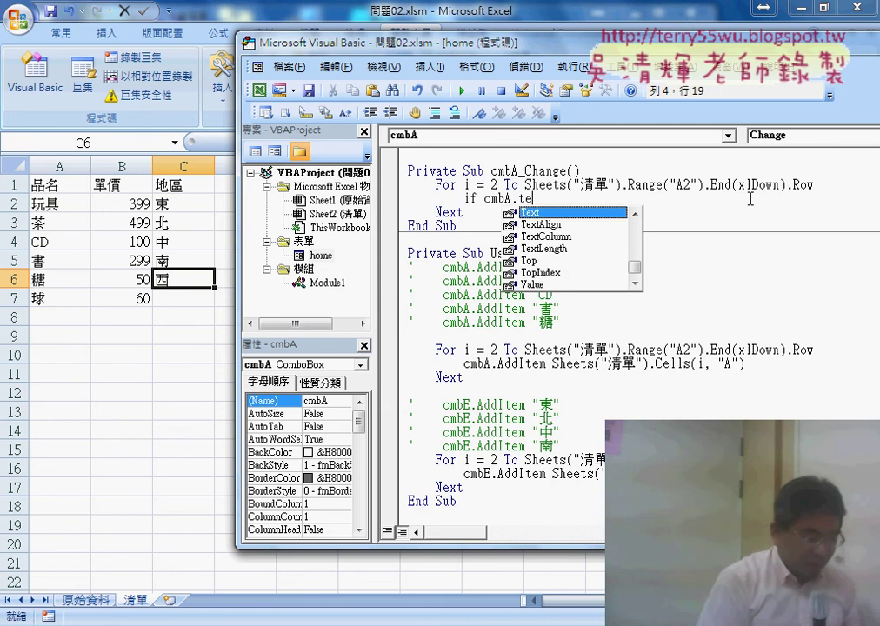
type("xt =")
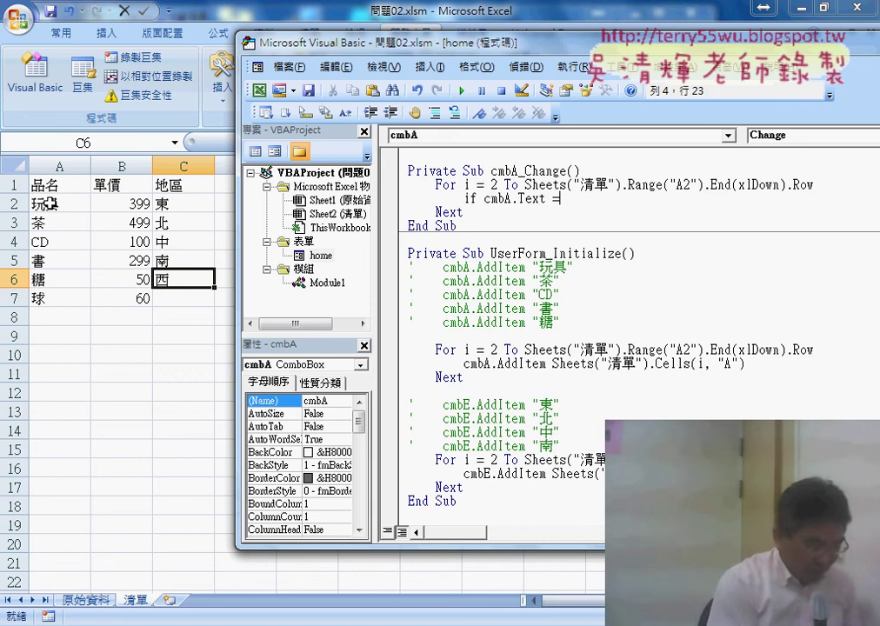
type("cell")
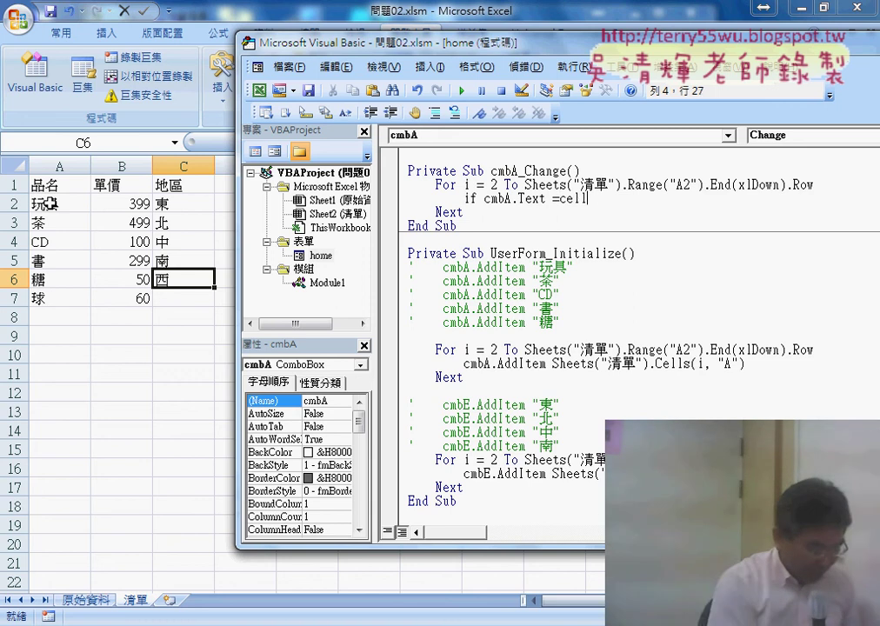
type("s(i")
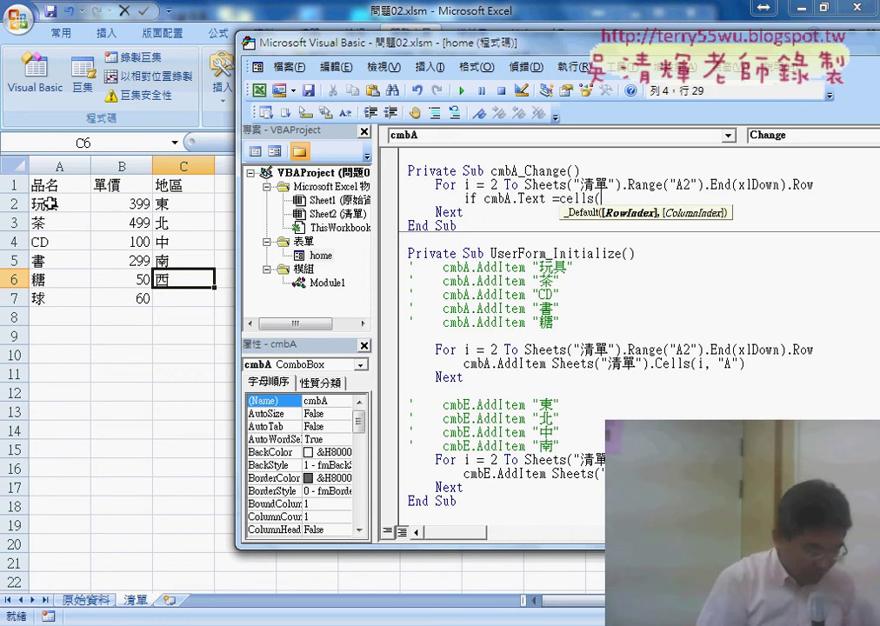
type(",")
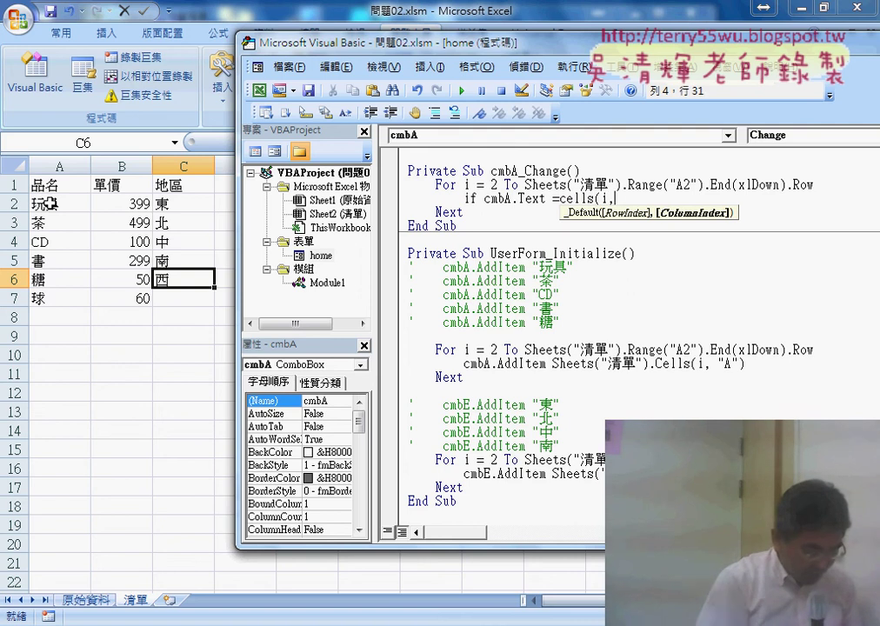
type("\"A\"")
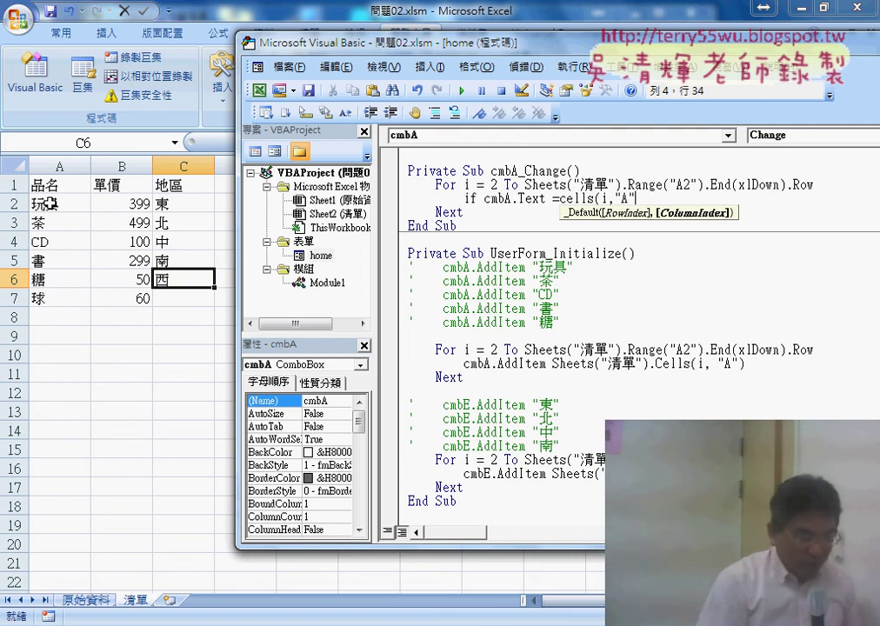
type(")")
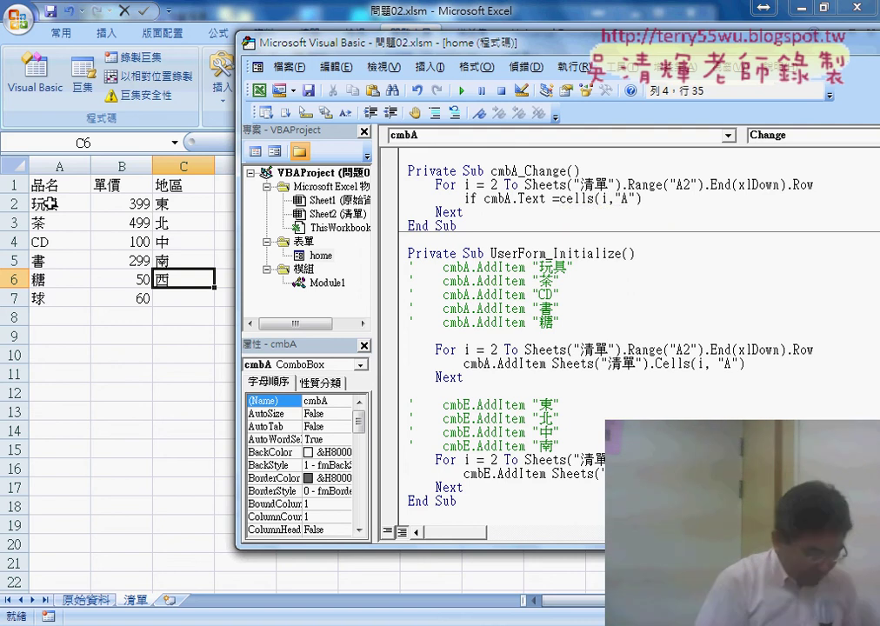
type(" then")
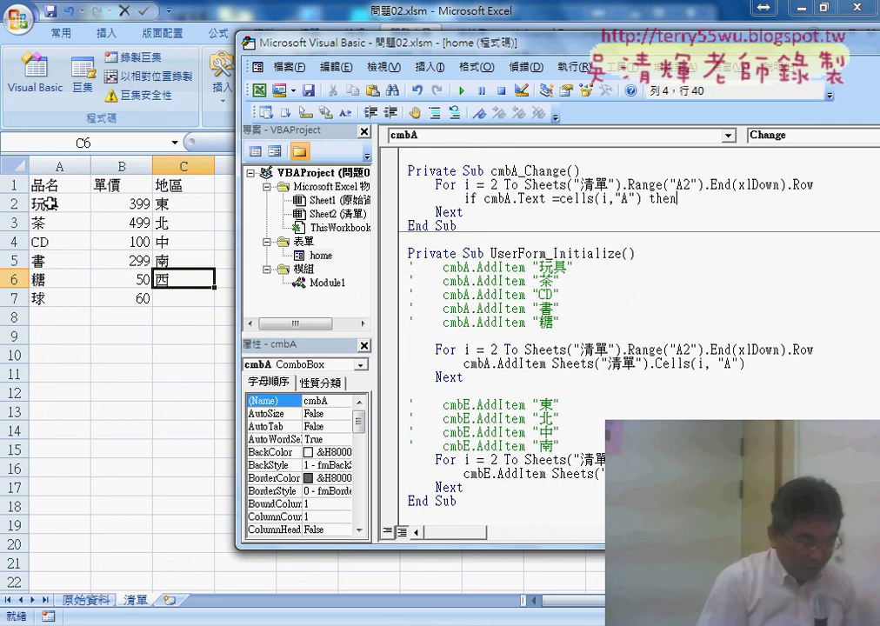
key("Return")
key("Return")
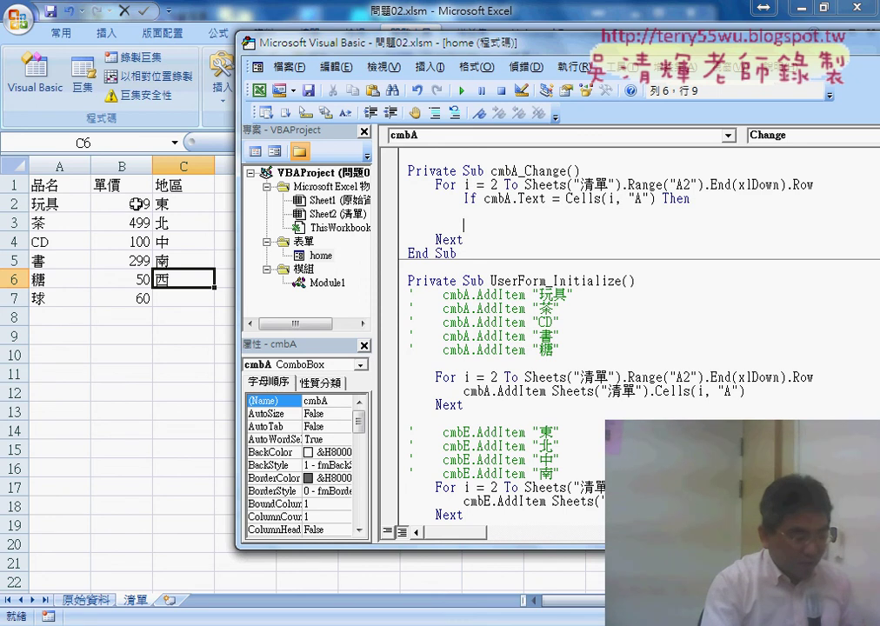
Check the unit price text box's name in the home form's design view.
left_click(321, 258)
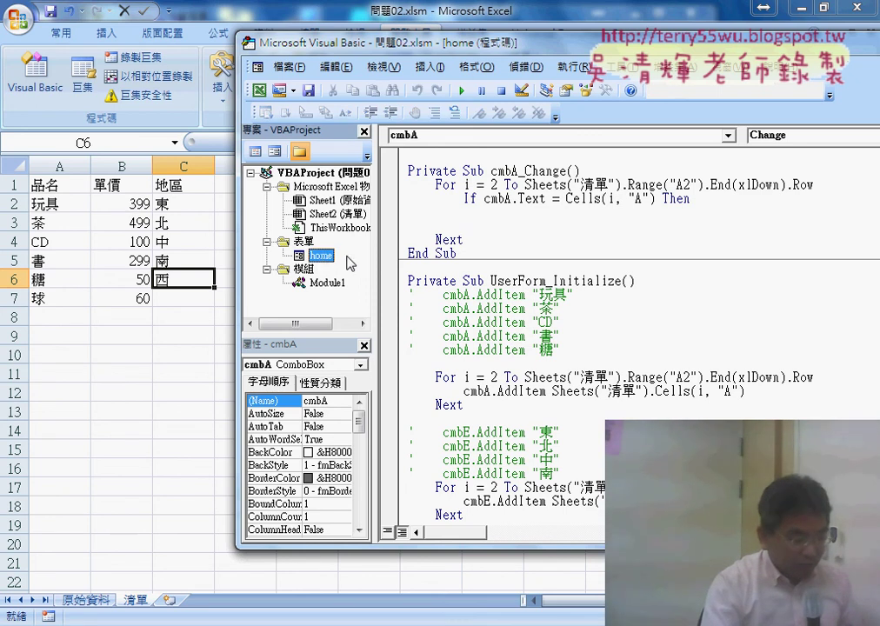
double_click(309, 254)
left_click(547, 234)
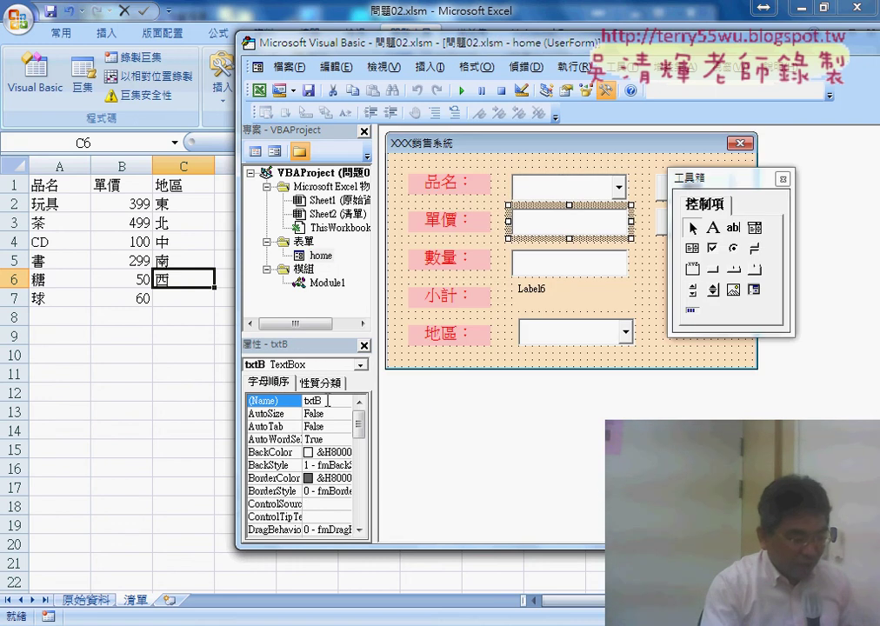
key("F7")
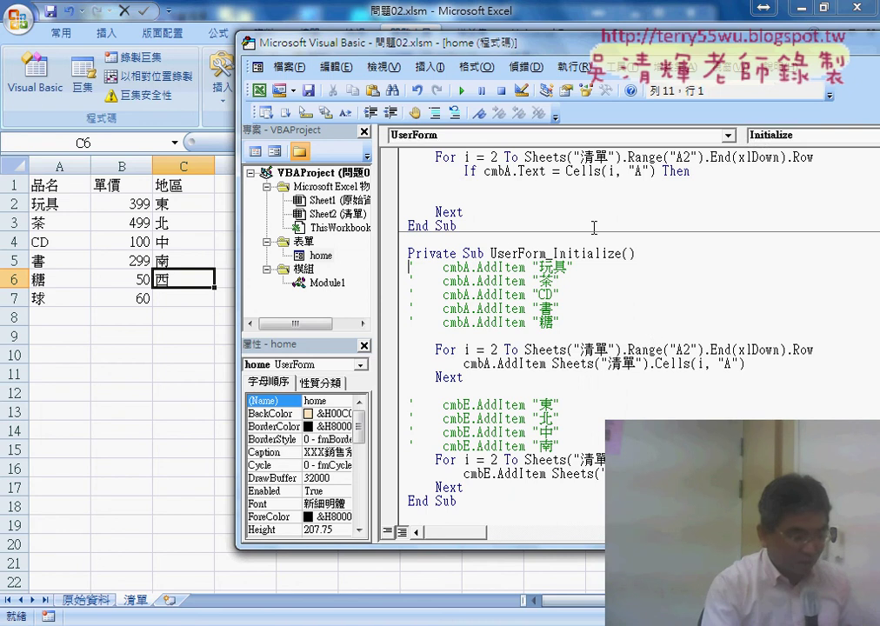
Add End If below the If line, leaving an empty body line.
left_click(595, 185)
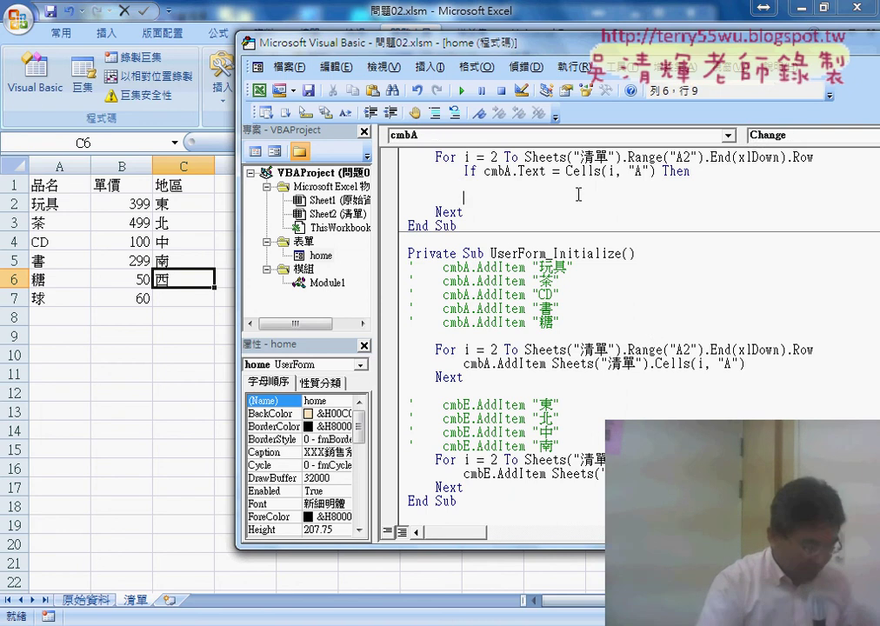
key("Down")
type("e")
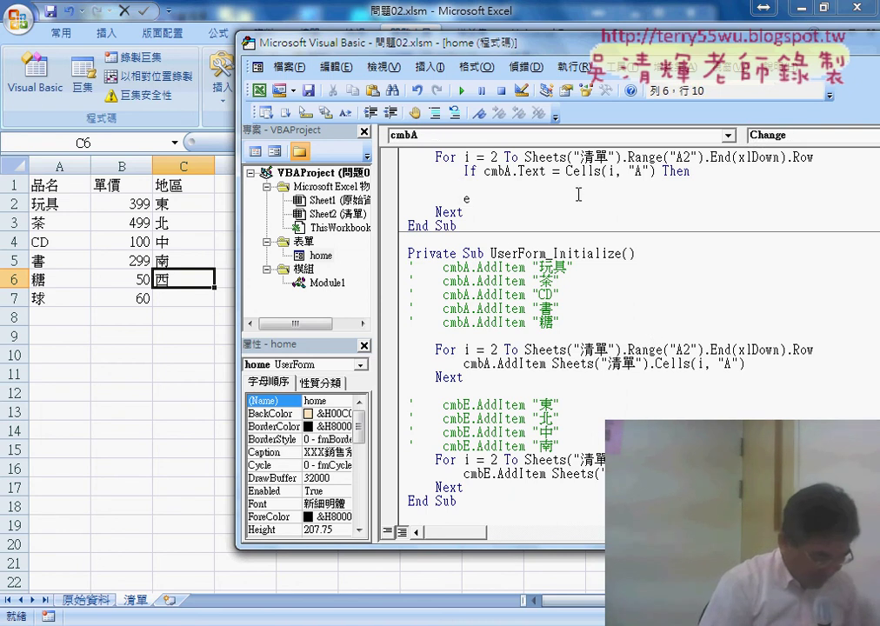
type("nd i")
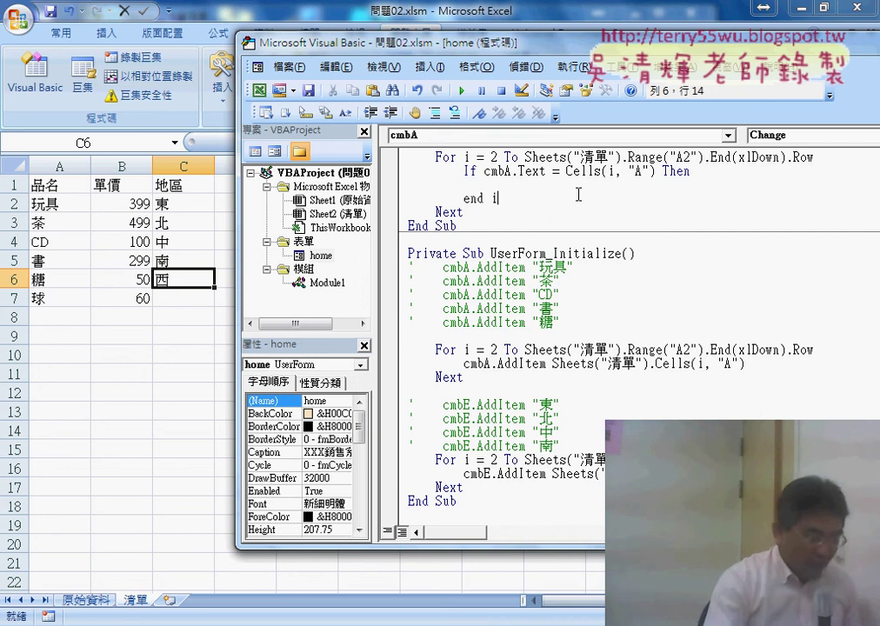
type("f")
key("Up")
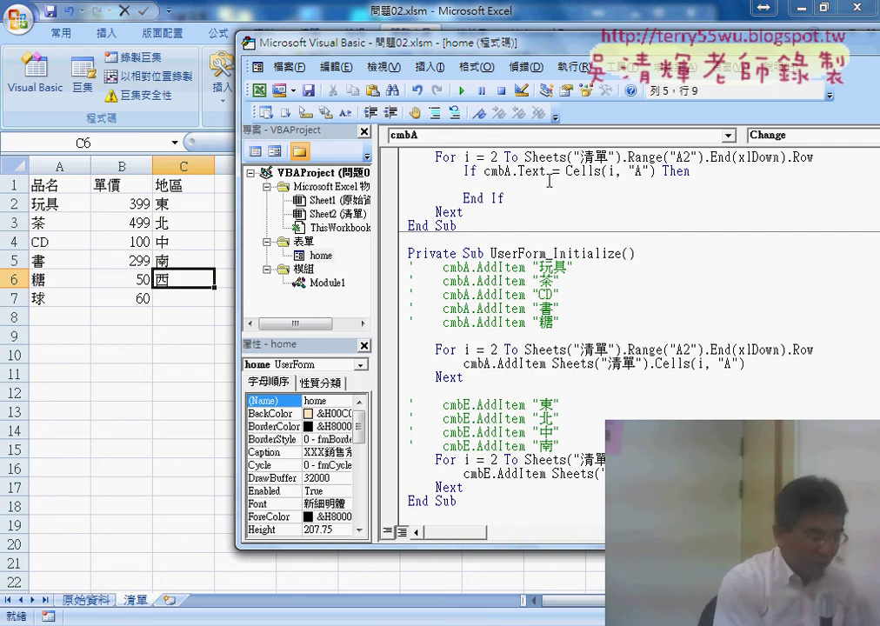
key("Tab")
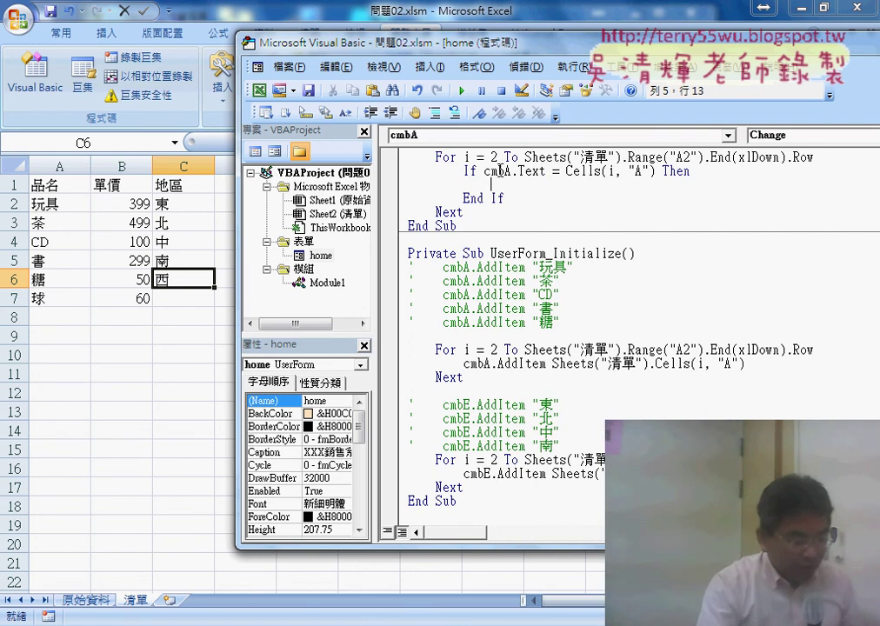
Fill the If body with txtB.Text = Cells(i, "B") by copying and editing the condition.
left_click_drag(484, 172, 652, 173)
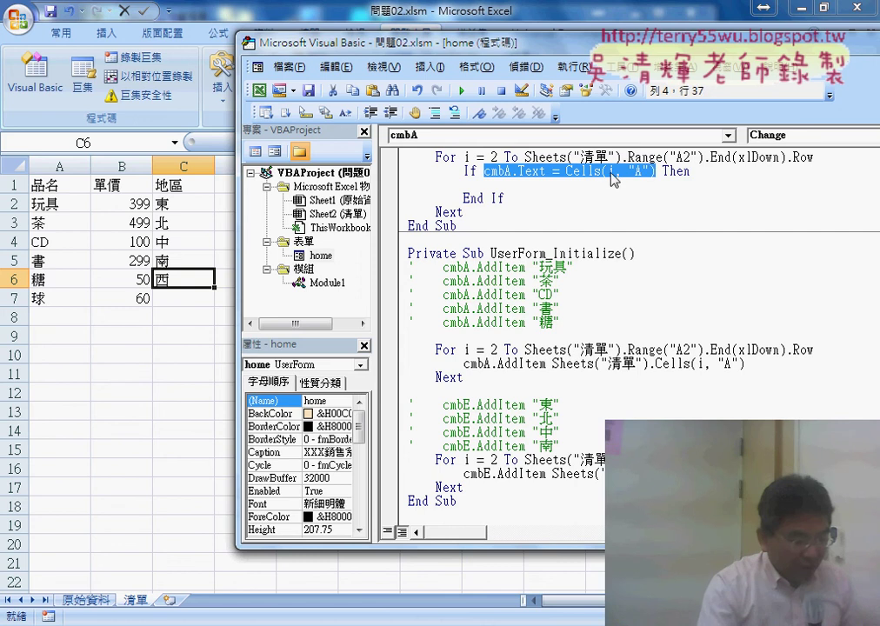
key("ctrl+c")
left_click(582, 184)
key("ctrl+v")
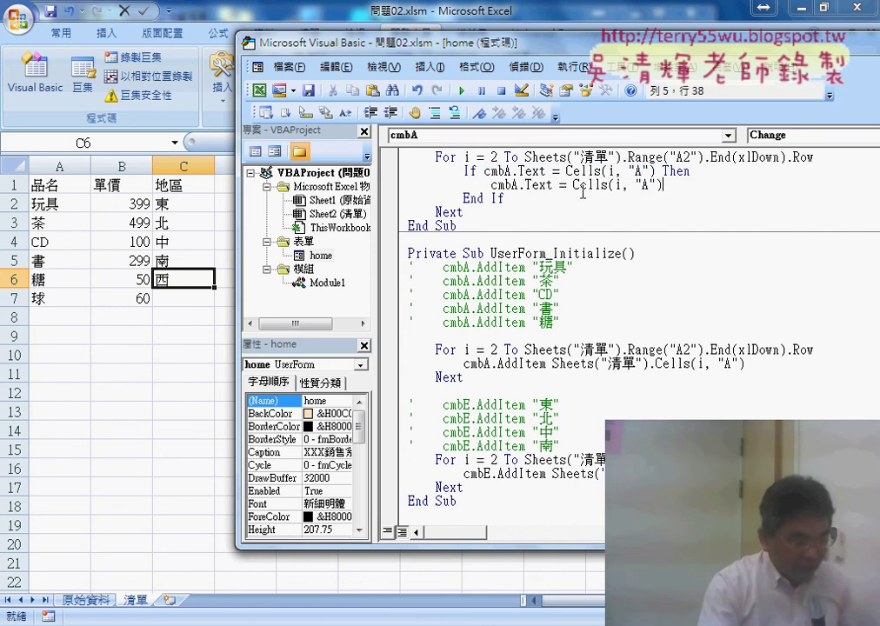
double_click(646, 185)
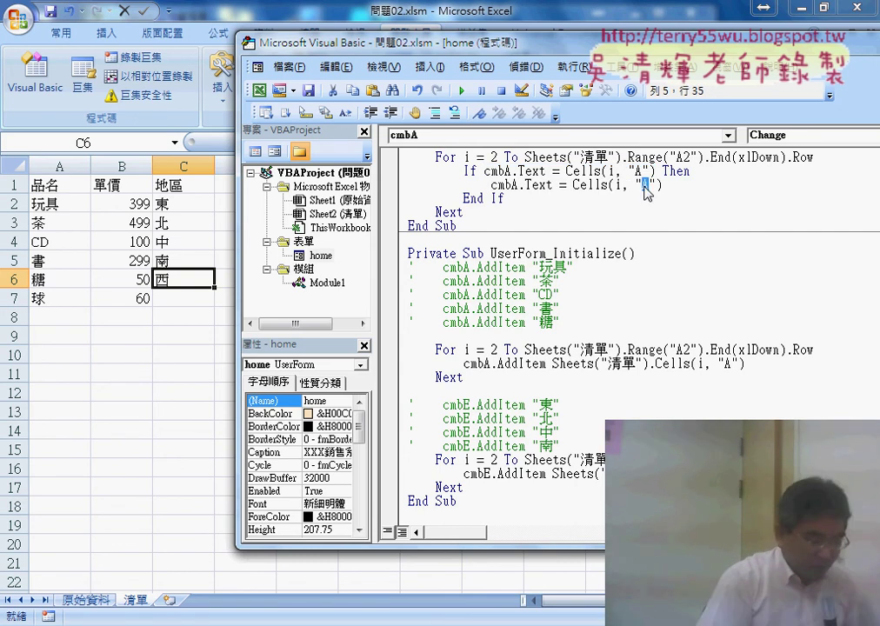
type("B")
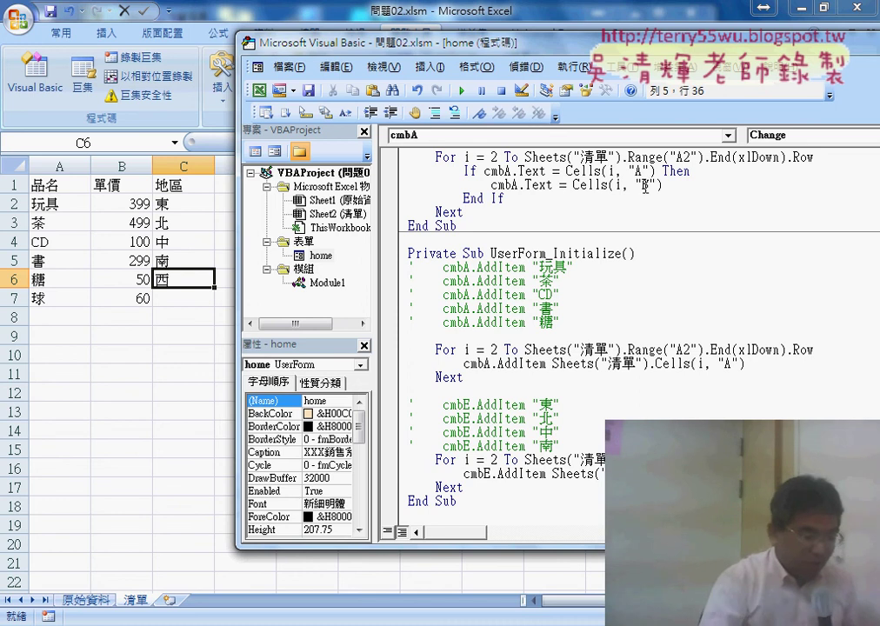
double_click(504, 186)
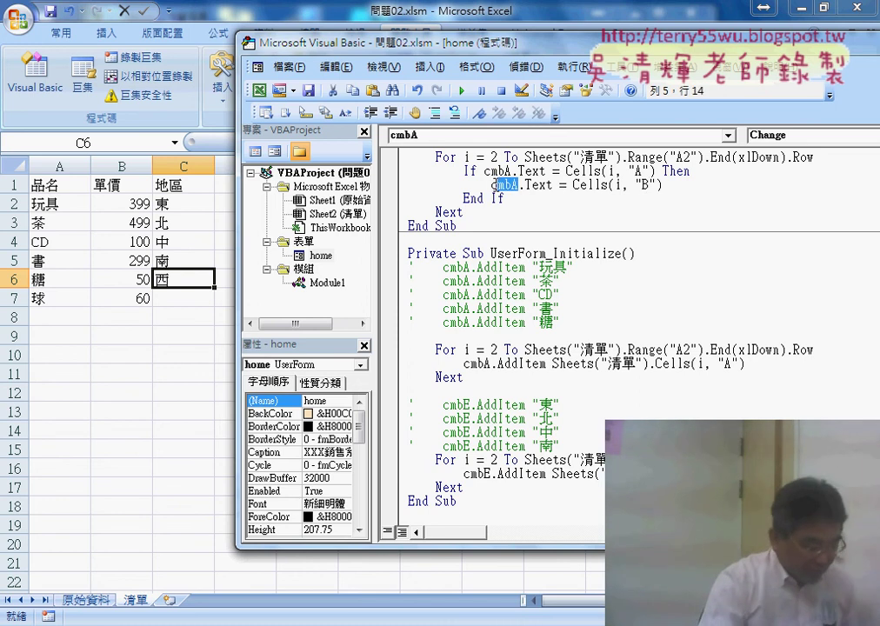
type("txt")
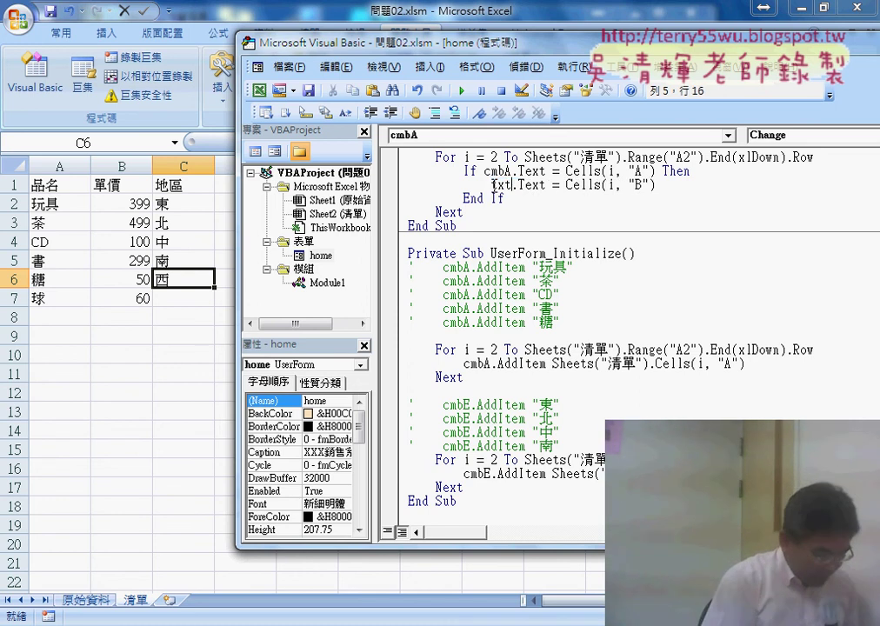
type("B")
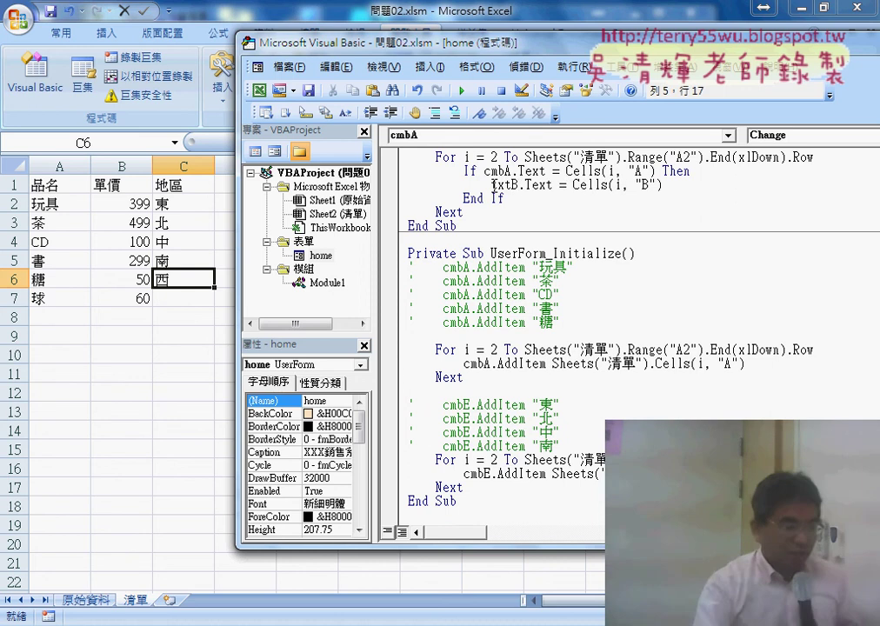
left_click(569, 254)
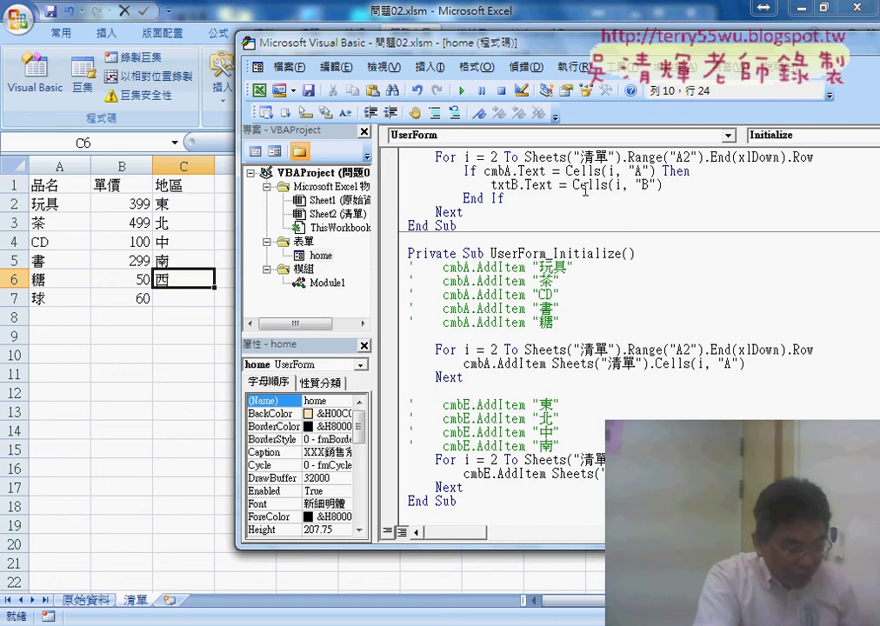
Prefix both Cells(i, "A") and Cells(i, "B") lookups with Sheets("清單").
left_click_drag(572, 184, 662, 184)
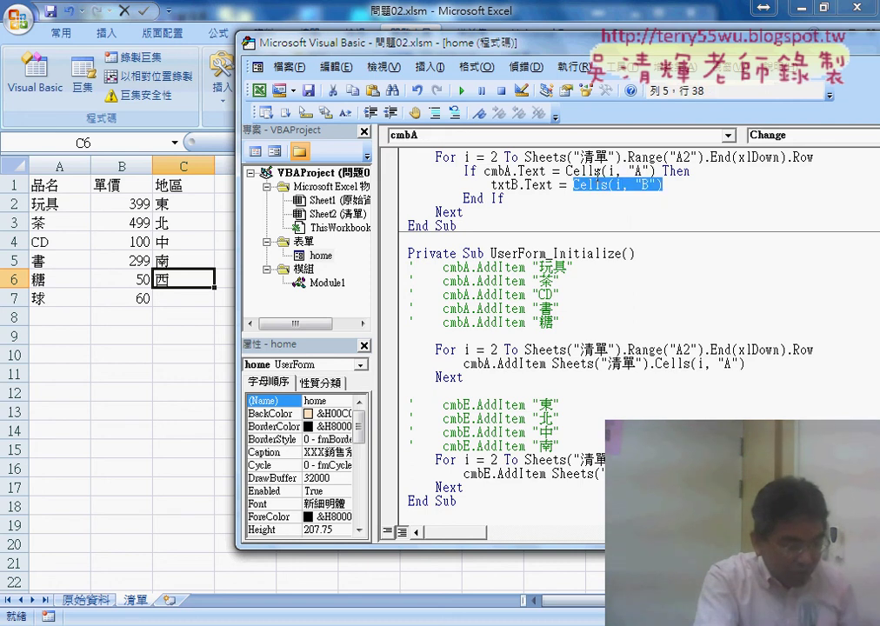
left_click_drag(566, 171, 654, 171)
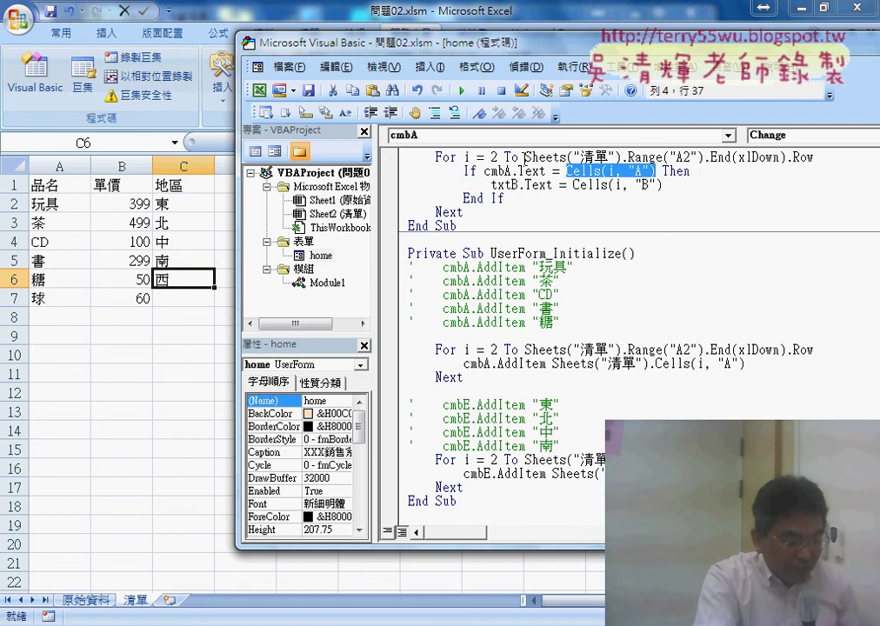
left_click_drag(525, 157, 627, 156)
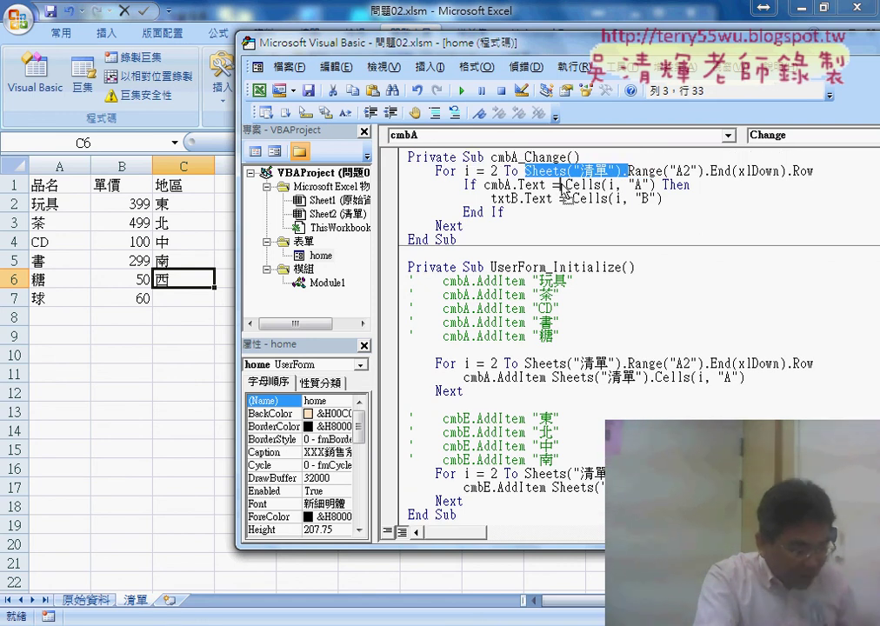
key("ctrl+c")
left_click(565, 185)
key("ctrl+v")
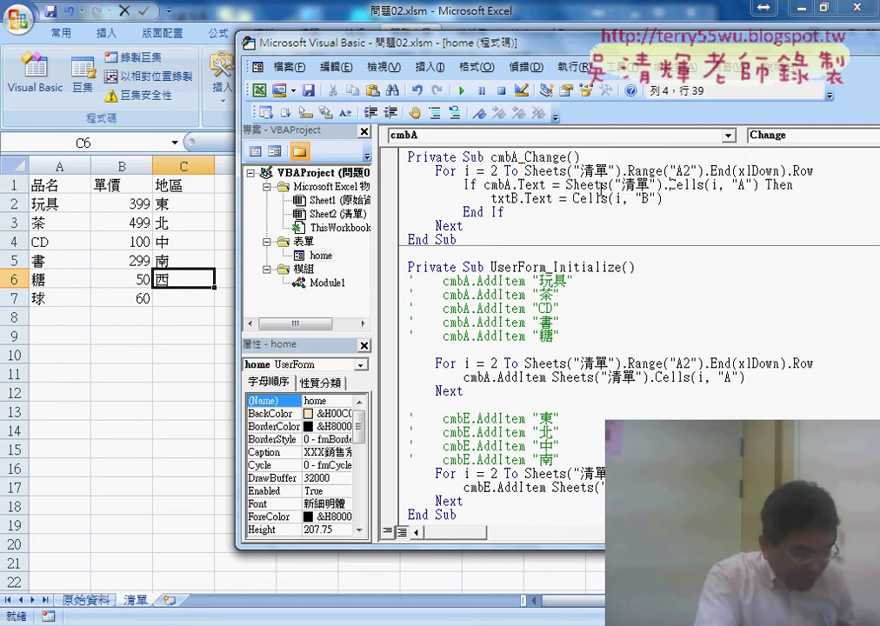
left_click_drag(668, 187, 593, 185)
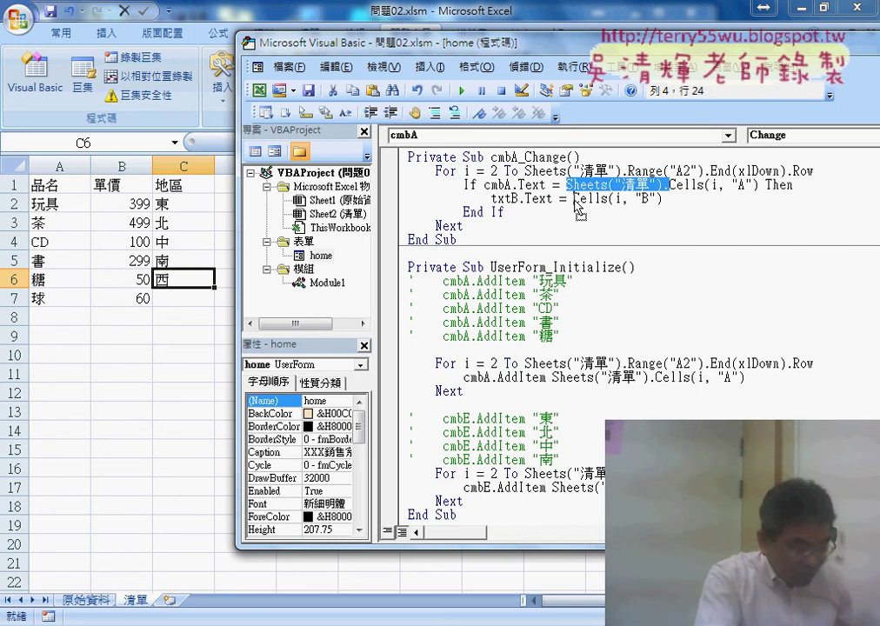
key("ctrl+c")
left_click(574, 199)
key("ctrl+v")
key("Down")
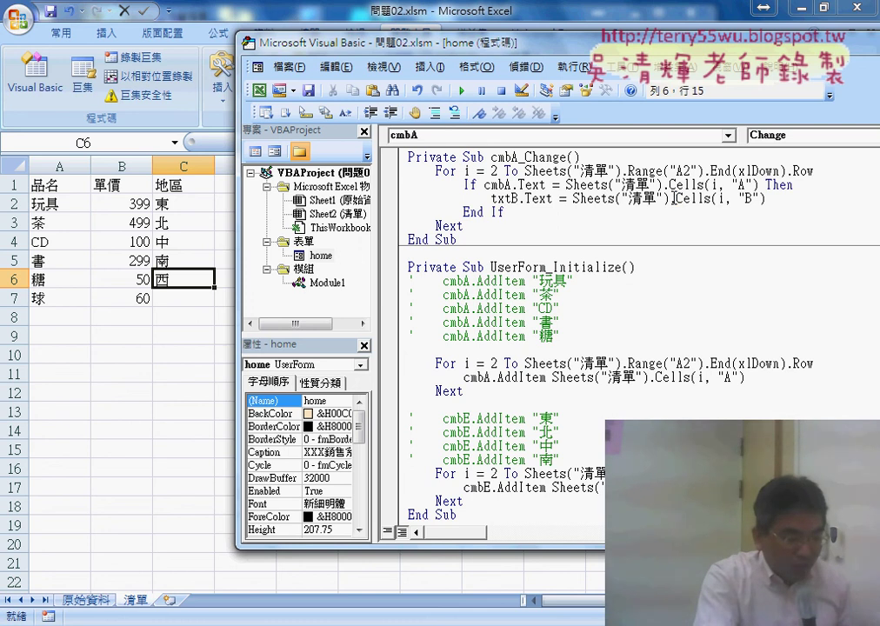
left_click_drag(674, 198, 573, 199)
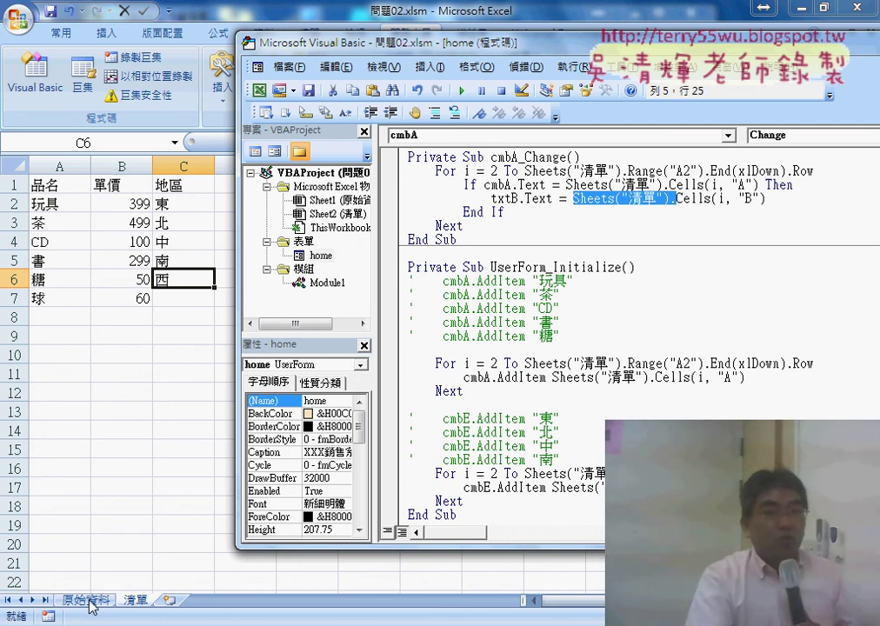
left_click(603, 225)
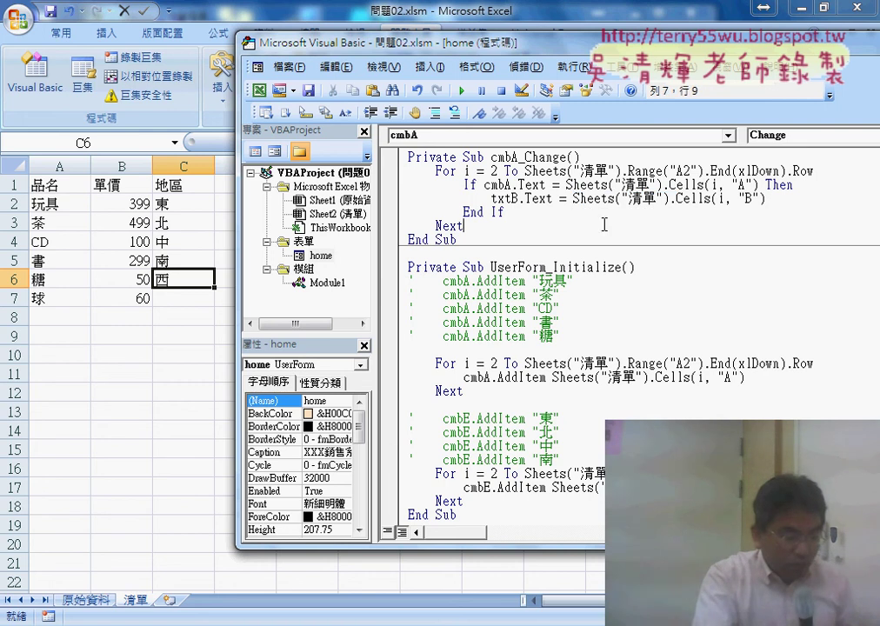
Set a breakpoint on the For line and run the sales form.
mouse_move(485, 184)
left_mouse_down()
mouse_move(759, 185)
mouse_move(680, 198)
mouse_move(498, 198)
left_mouse_up()
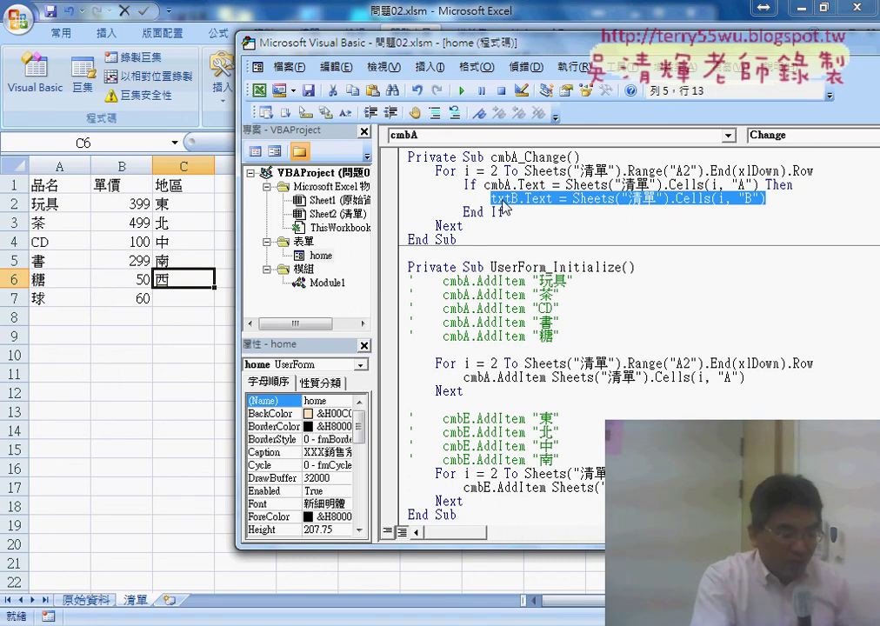
left_click(519, 213)
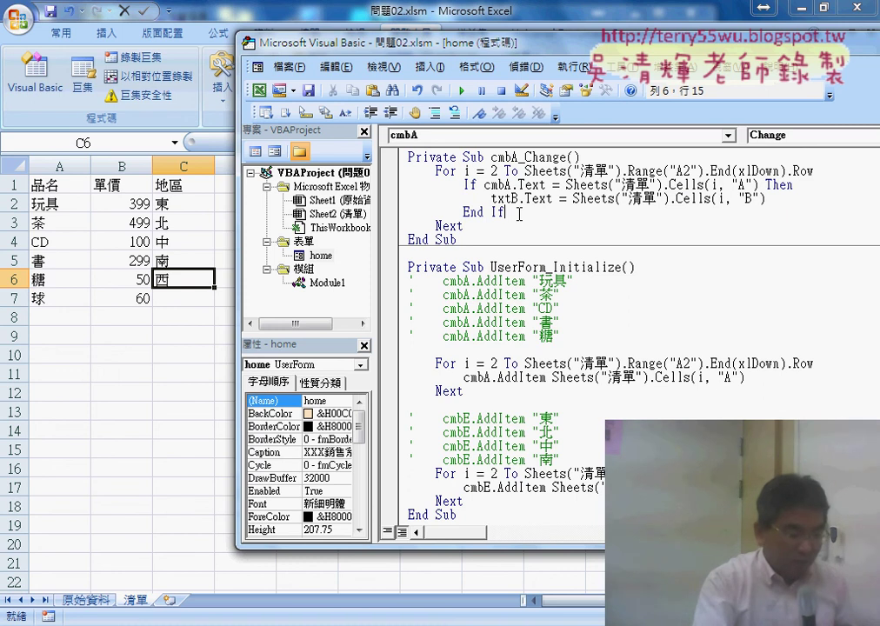
left_click(392, 171)
left_click(461, 90)
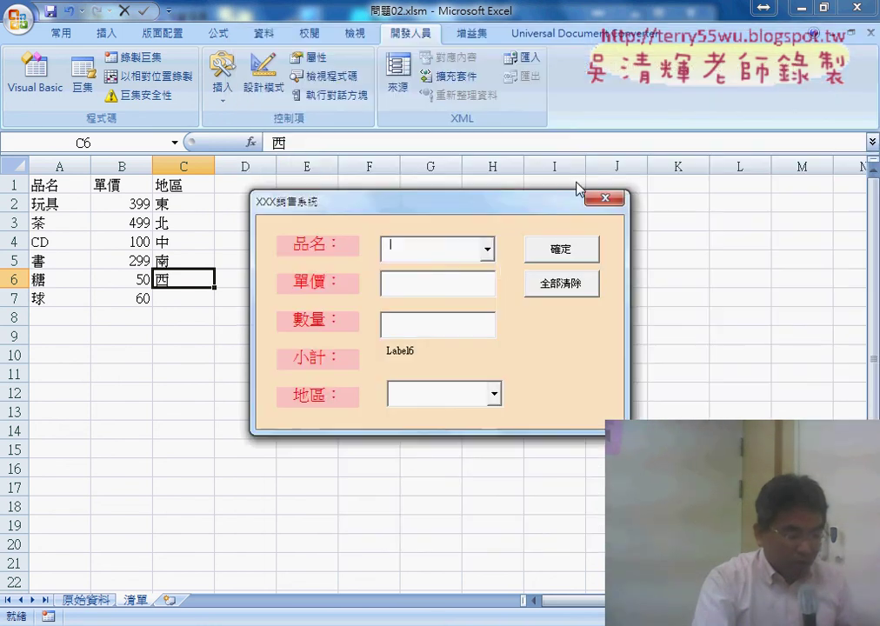
Pick CD from the form's product list, pausing cmbA_Change at the breakpoint.
left_click(487, 249)
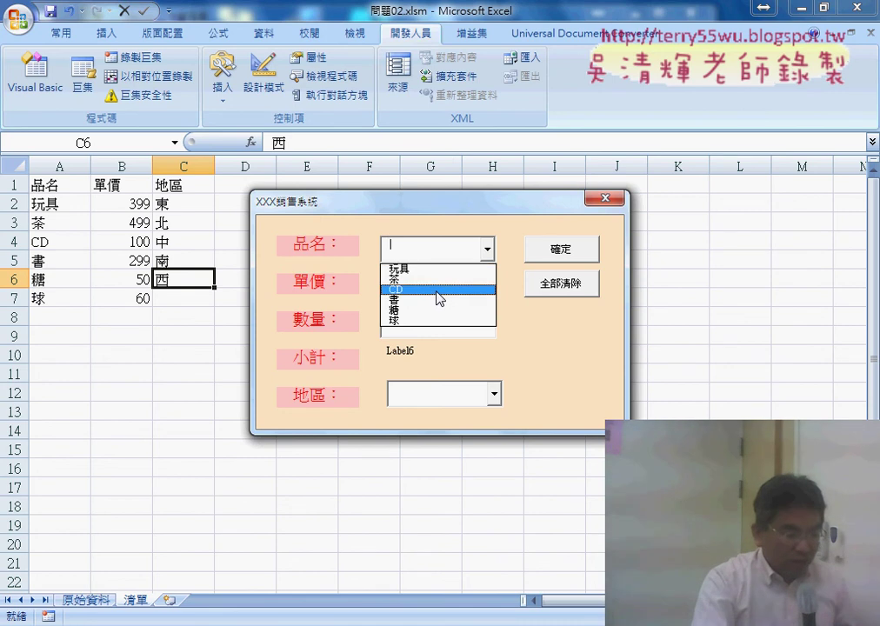
left_click(439, 298)
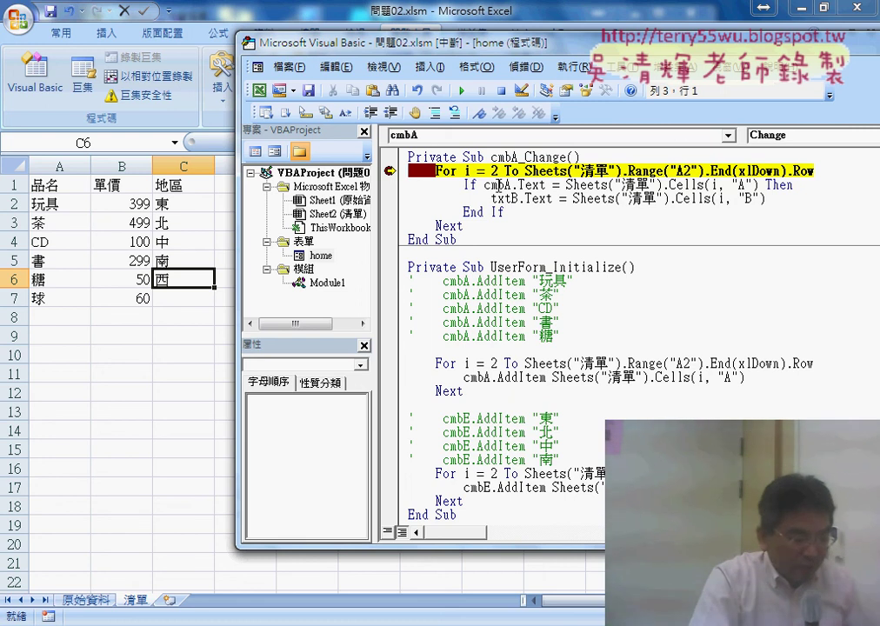
left_click_drag(488, 184, 532, 184)
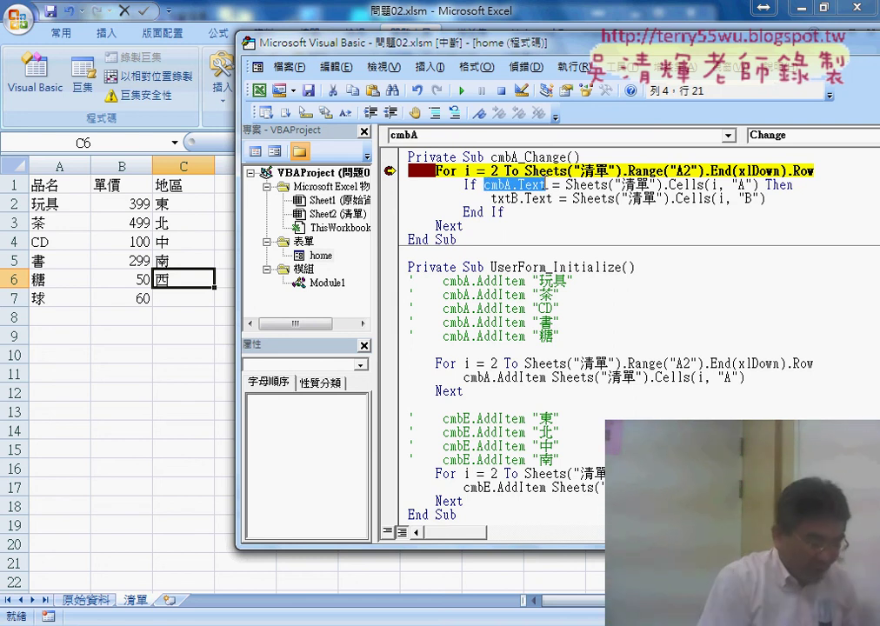
Step through the loop with F8 until reaching the txtB.Text line.
key("F8")
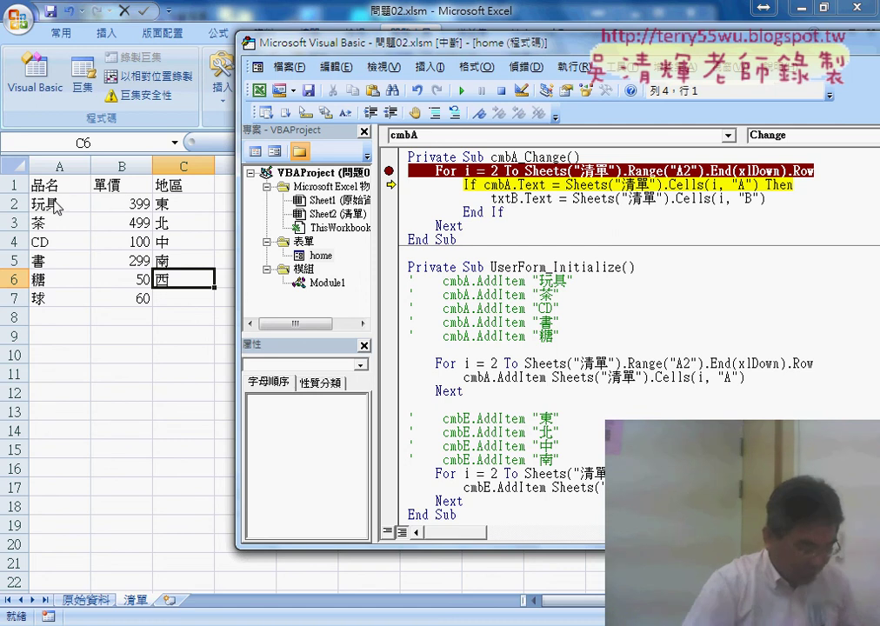
key("F8")
key("F8")
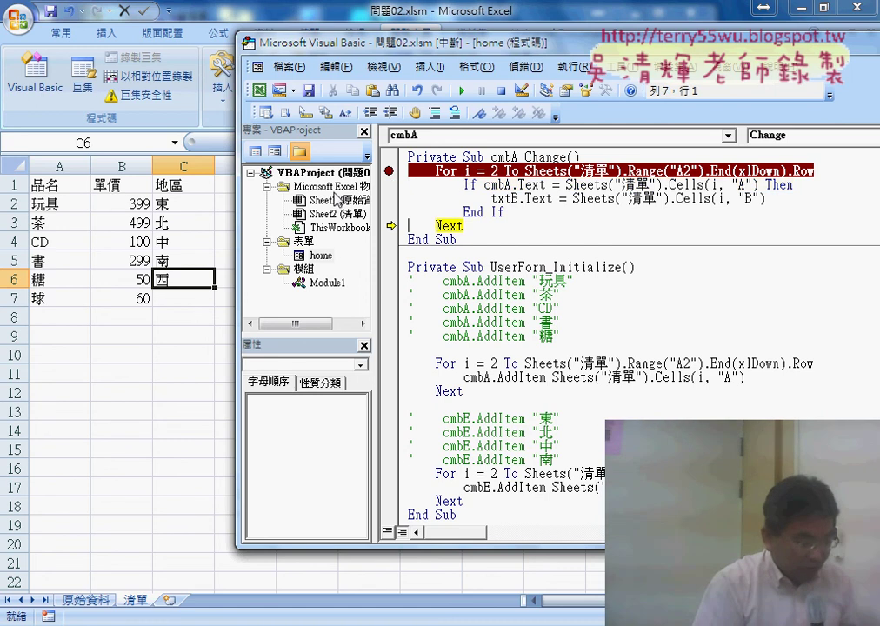
key("F8")
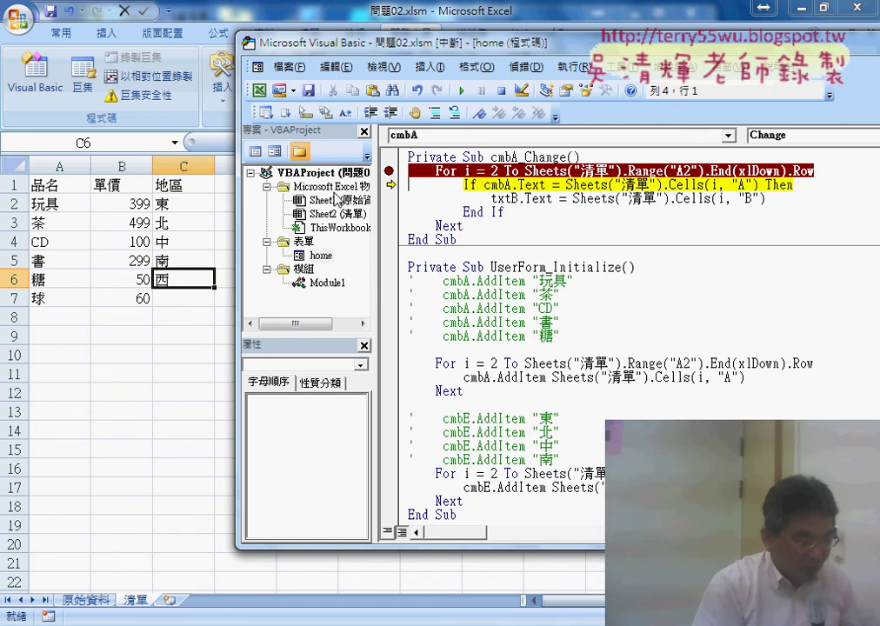
key("F8")
key("F8")
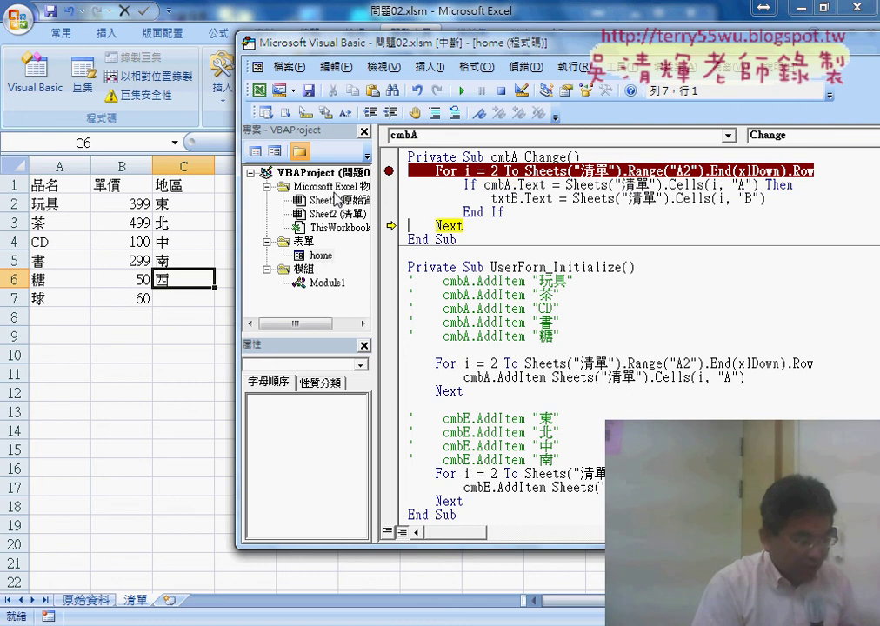
key("F8")
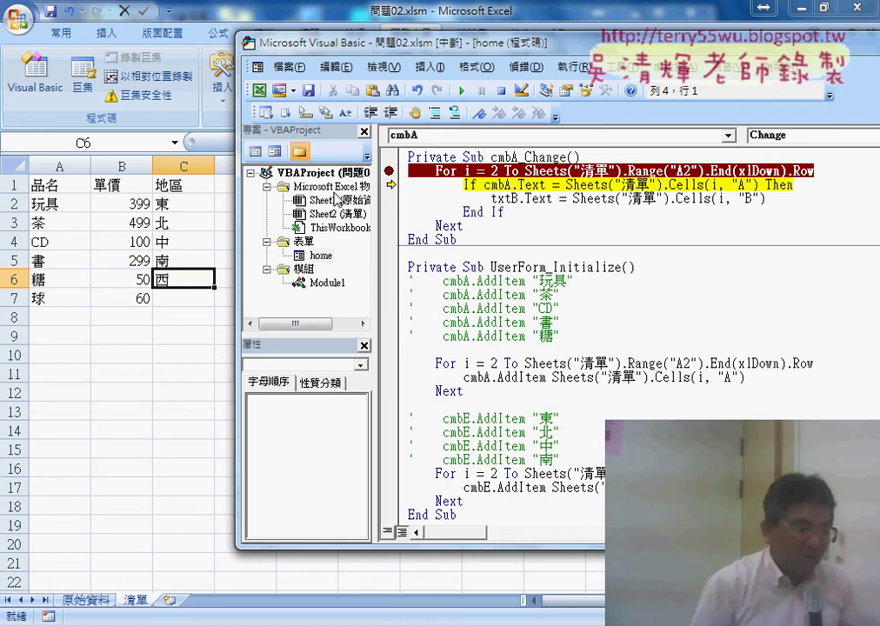
key("F8")
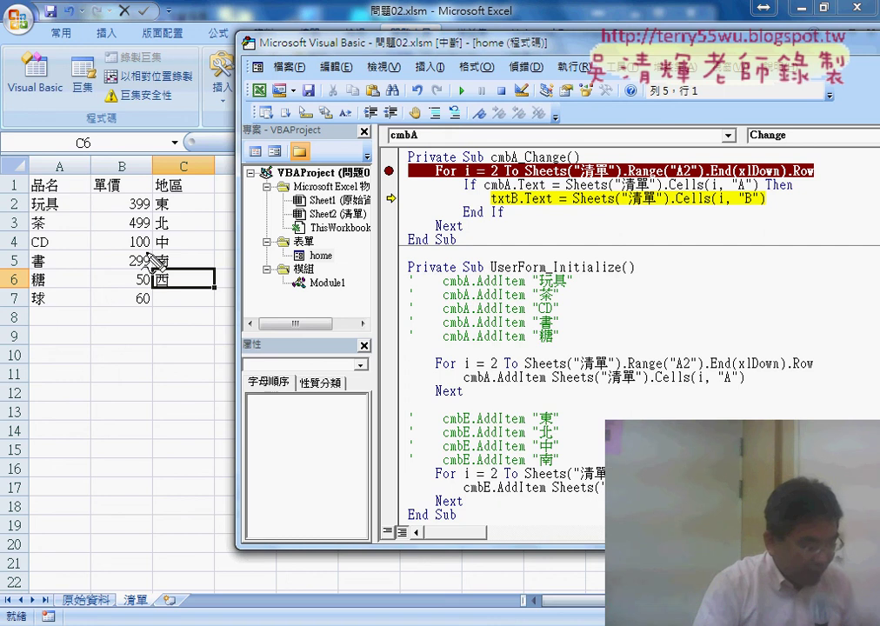
Mark price 100 in cell B4 against the lookup code, then remove the For-line breakpoint.
left_click_drag(137, 228, 140, 230)
mouse_move(591, 203)
left_mouse_down()
mouse_move(541, 236)
mouse_move(491, 207)
left_mouse_up()
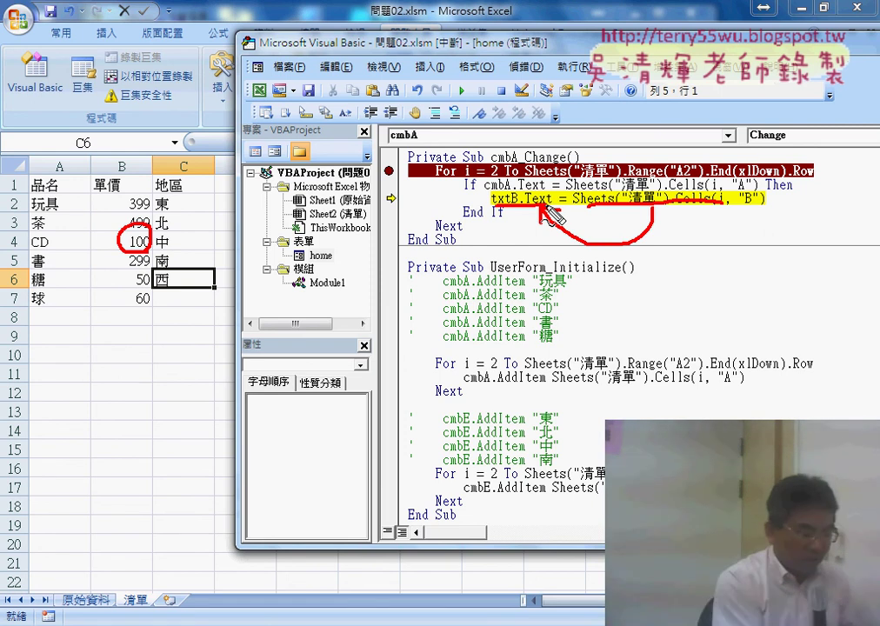
key("Escape")
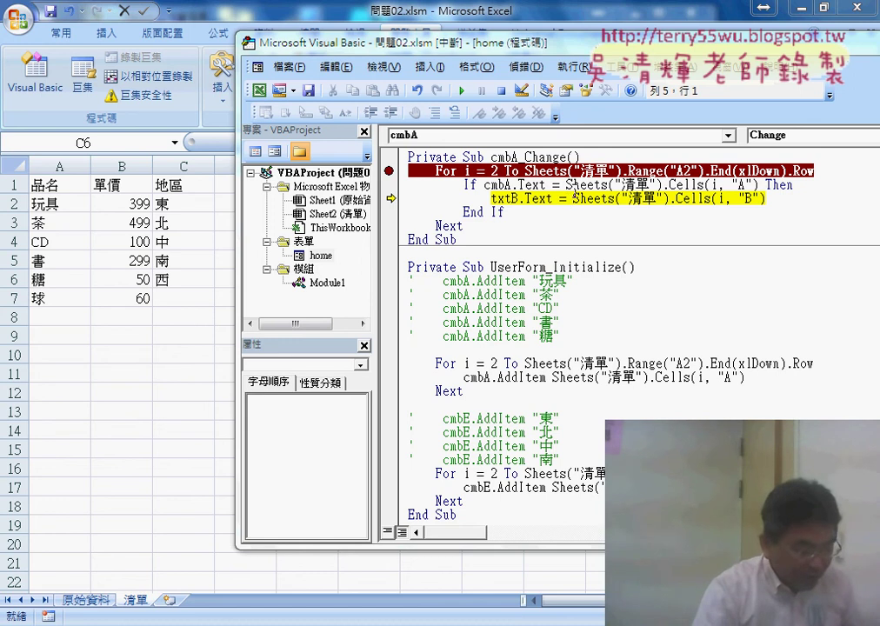
left_click(567, 186)
key("ctrl+shift+F9")
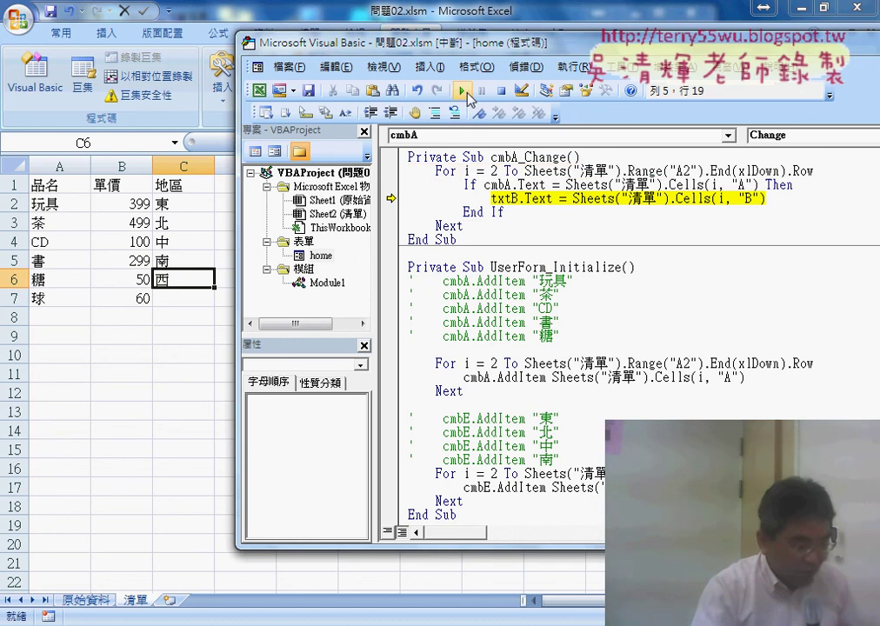
Resume the sales form and choose 玩具, confirming the unit price changes from 100 to 399.
left_click(467, 90)
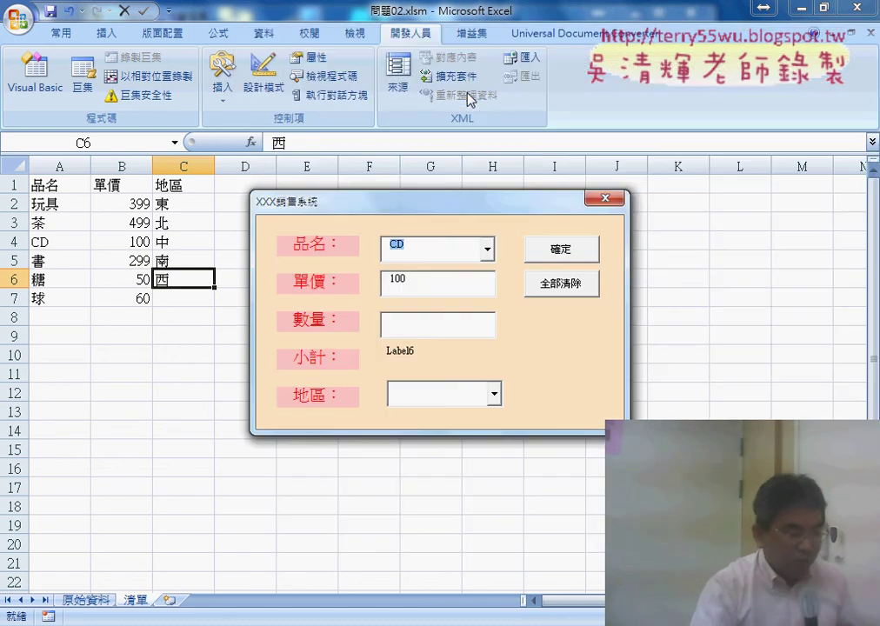
double_click(406, 279)
left_click(487, 250)
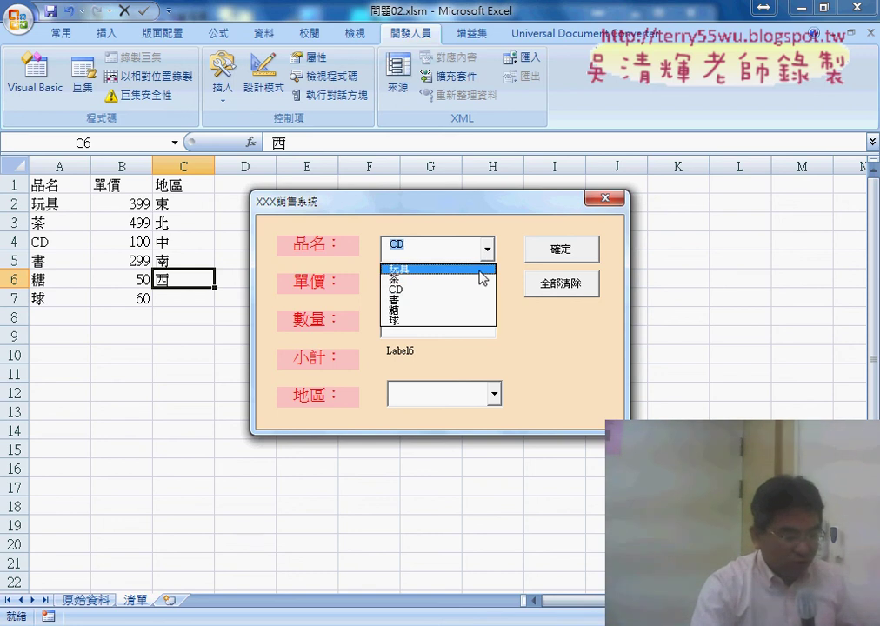
left_click(479, 271)
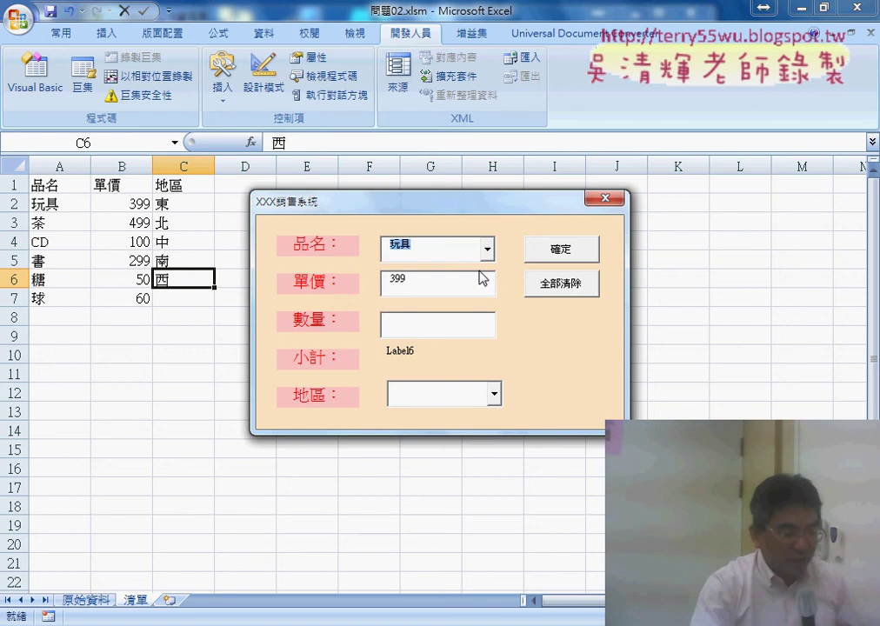
left_click_drag(434, 283, 373, 280)
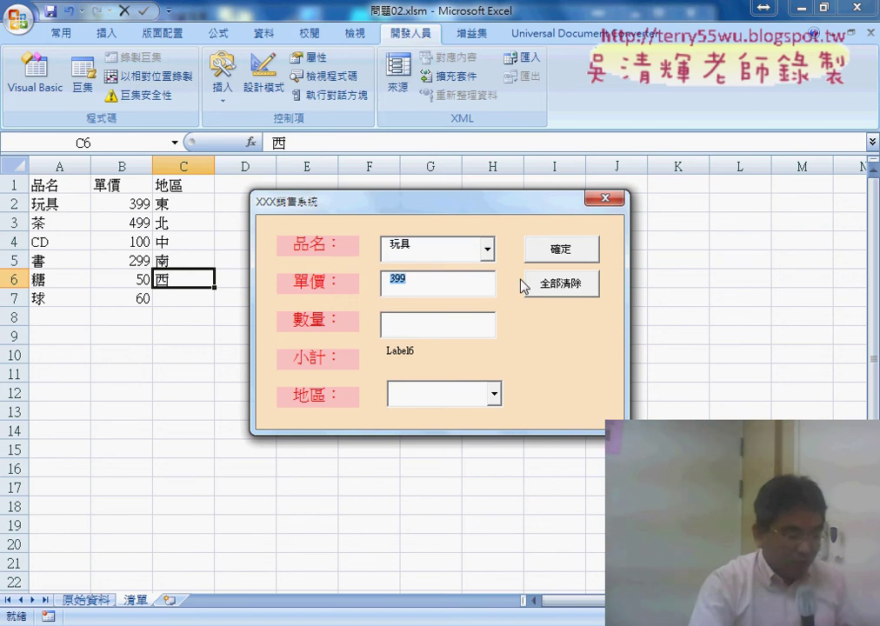
Switch the product to 書, confirm the unit price shows 299, and close the form.
left_click(487, 250)
left_click(485, 302)
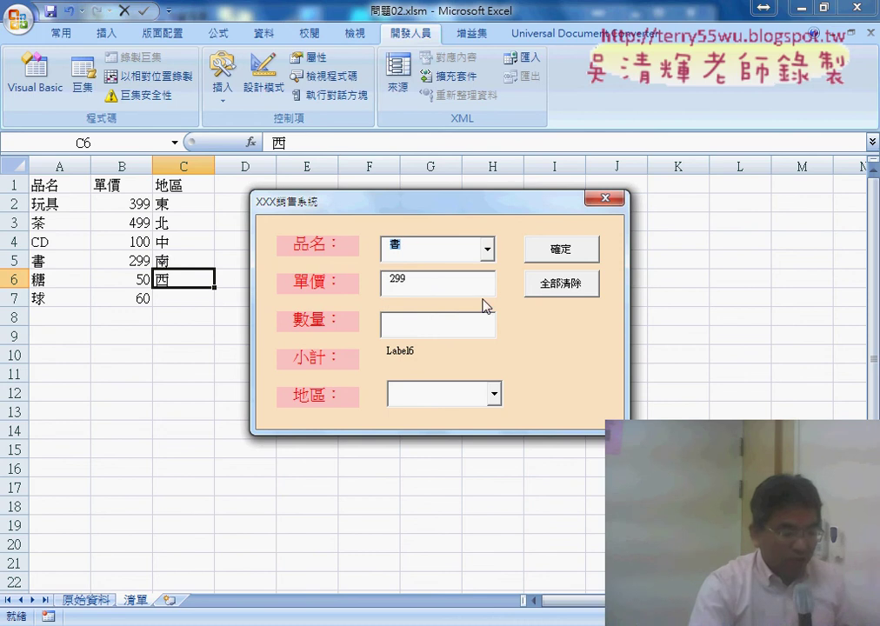
double_click(425, 281)
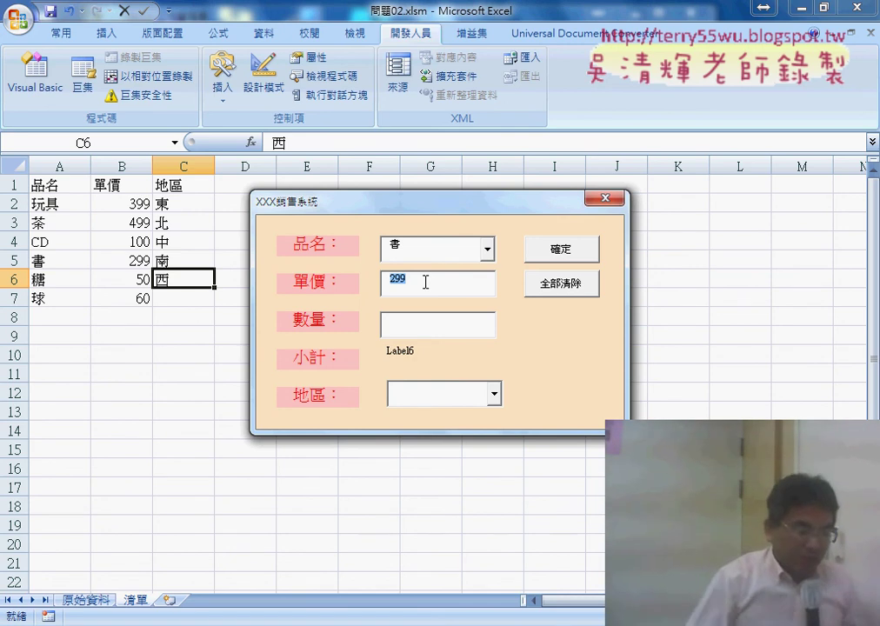
left_click(605, 198)
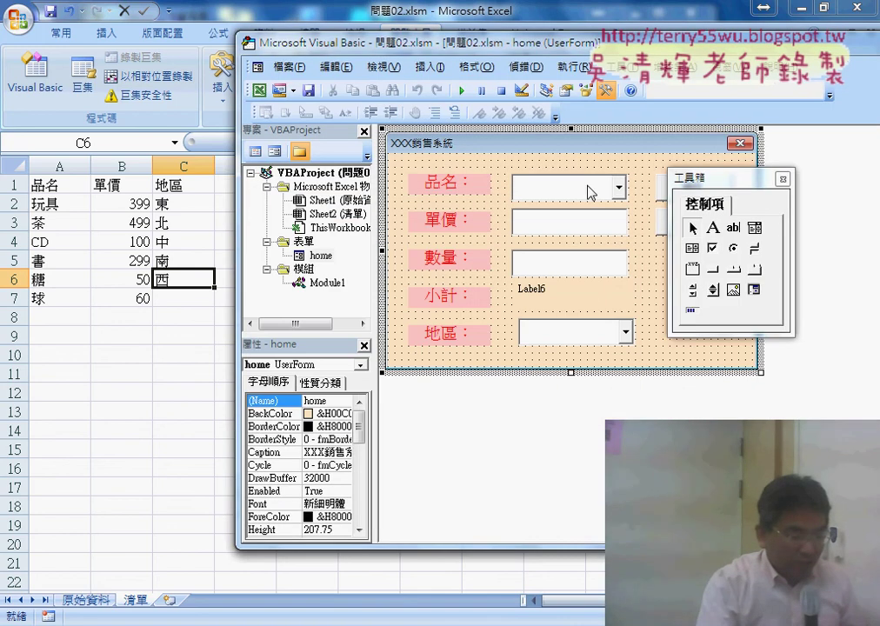
Open the cmbA_Change code and highlight the list loop, the If product comparison, and the column B price lookup.
double_click(591, 193)
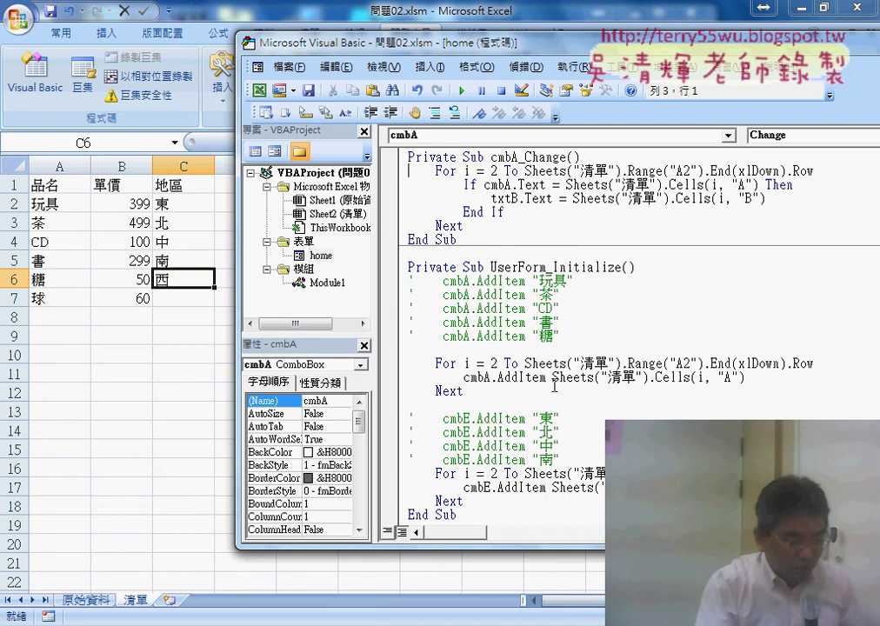
left_click_drag(554, 389, 409, 364)
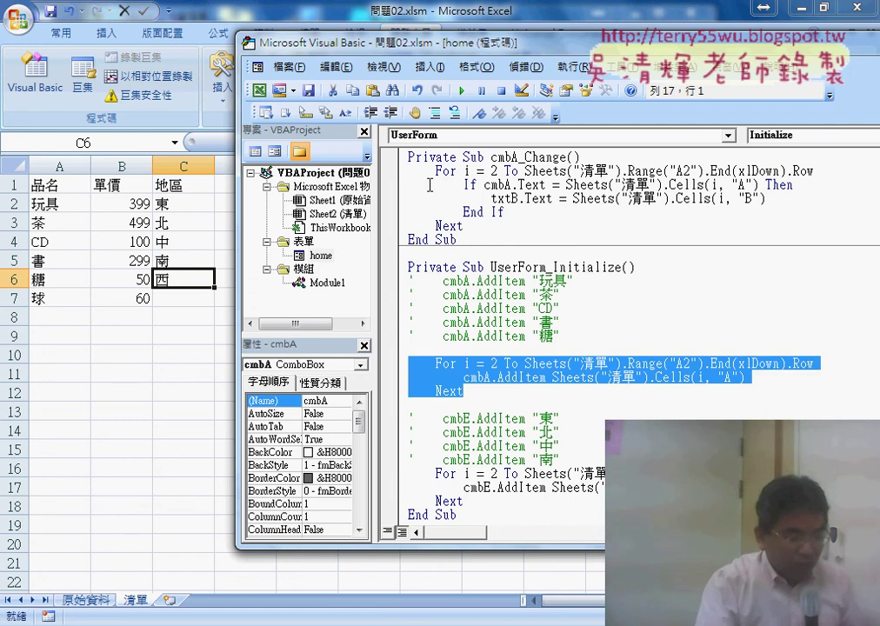
mouse_move(465, 184)
left_mouse_down()
mouse_move(512, 207)
mouse_move(405, 188)
left_mouse_up()
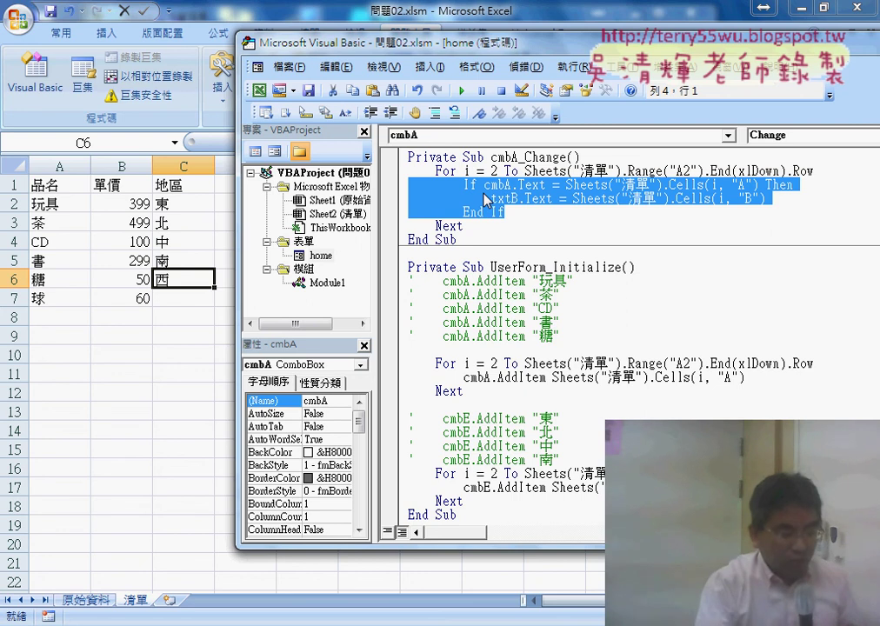
left_click(672, 199)
left_click_drag(771, 199, 573, 199)
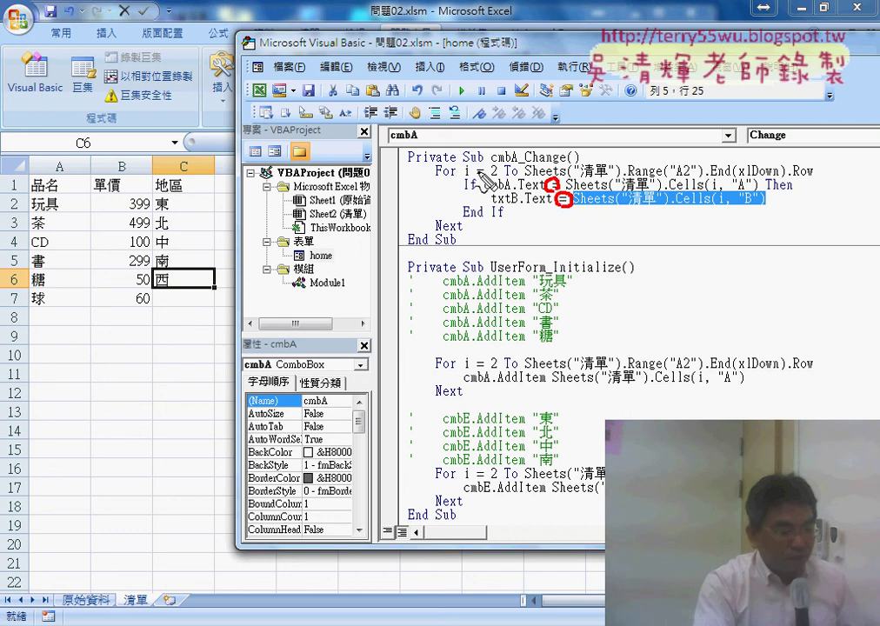
mouse_move(483, 190)
left_mouse_down()
mouse_move(761, 181)
mouse_move(489, 193)
left_mouse_up()
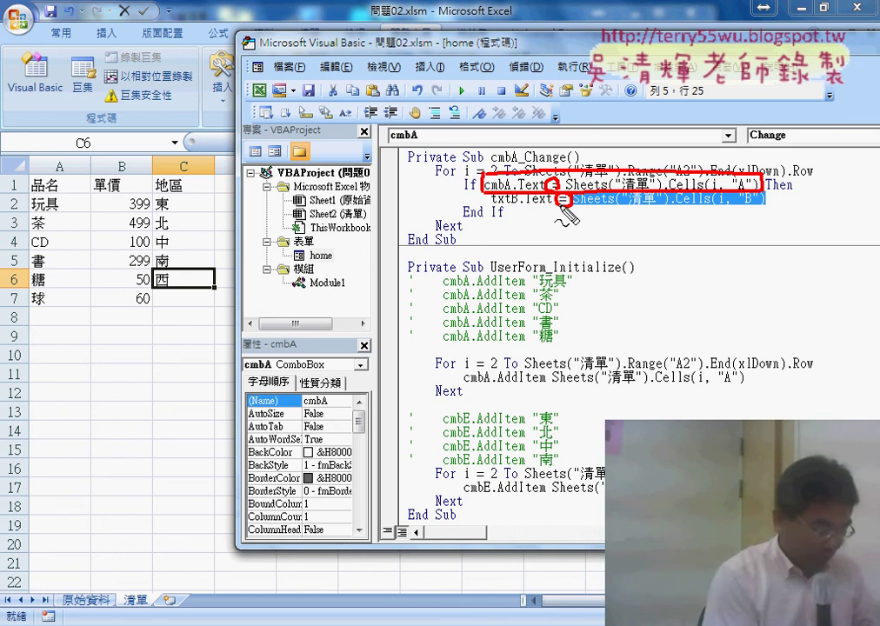
key("Escape")
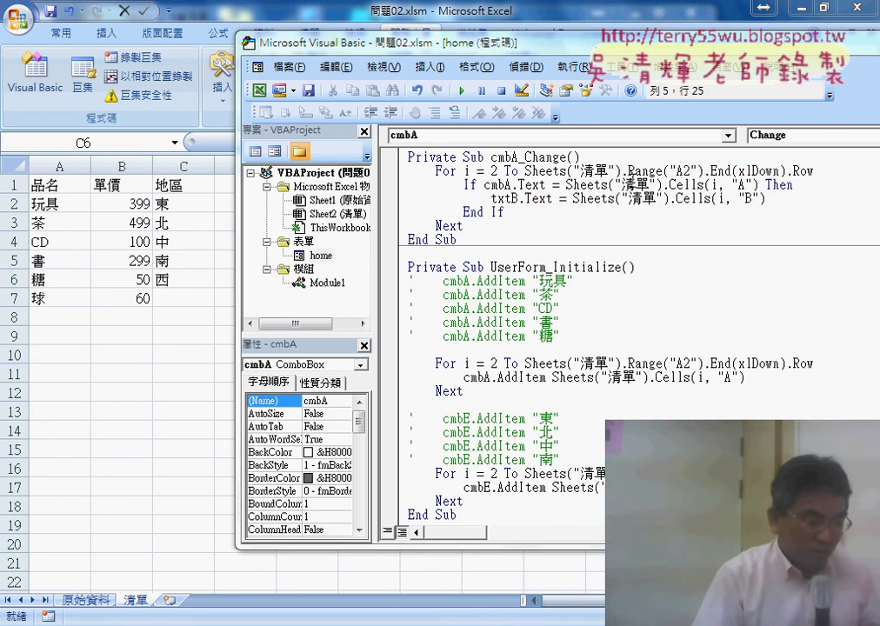
Run the form again, choose CD so 單價 shows 100, and move into the 數量 field.
left_click(462, 91)
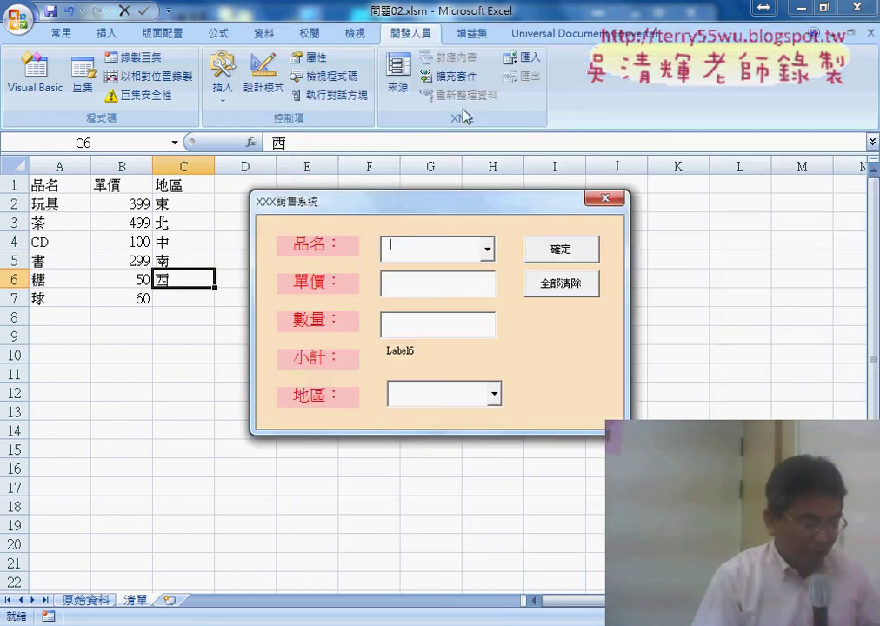
left_click(487, 249)
left_click(461, 289)
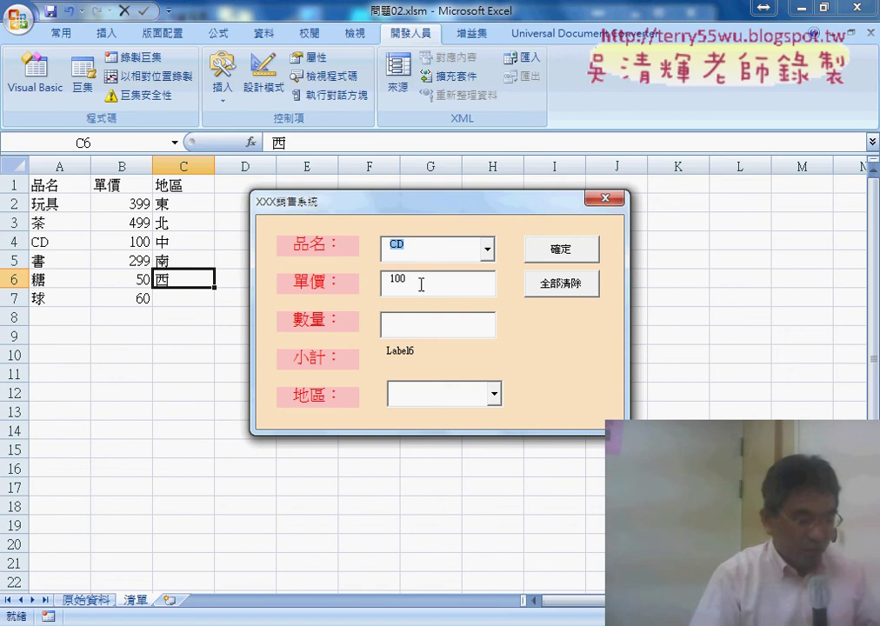
left_click(448, 322)
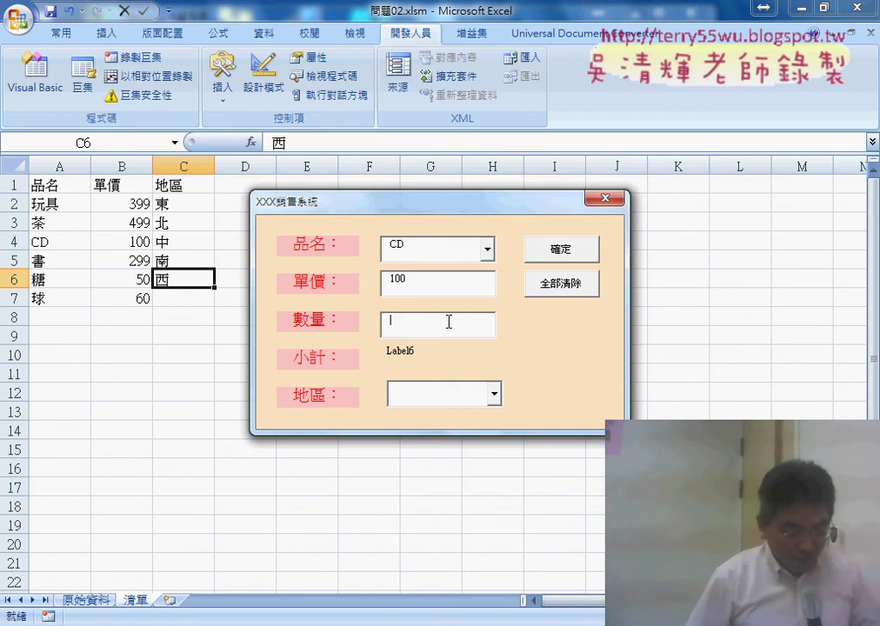